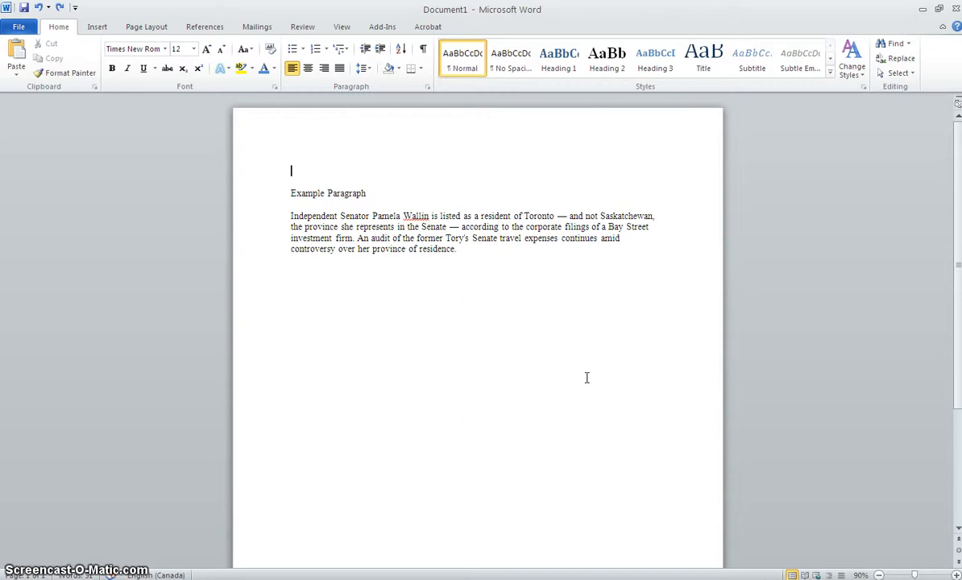
# Set the font to Bradley Hand ITC on the empty first line and enter "Hi, my name is".
pyautogui.click(574, 307)
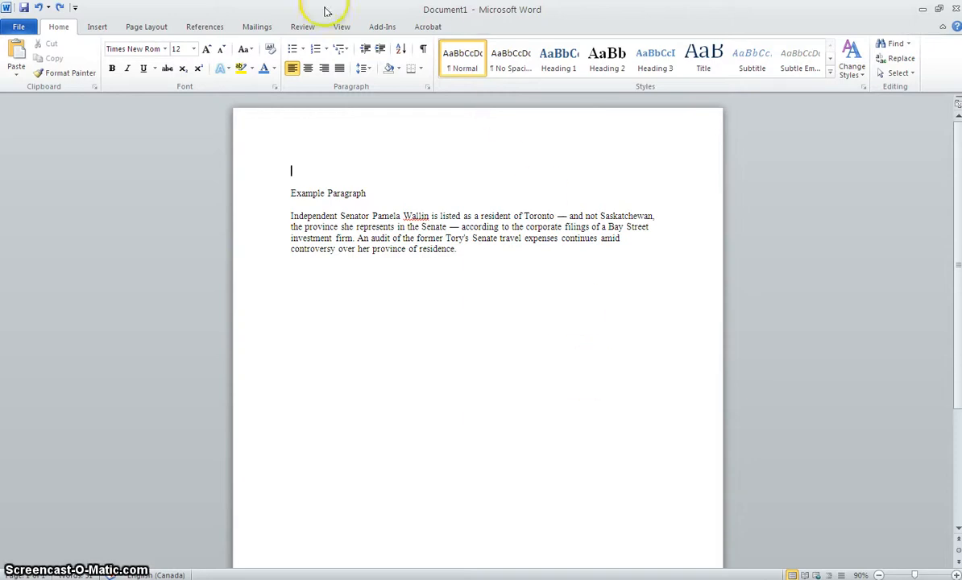
pyautogui.click(165, 49)
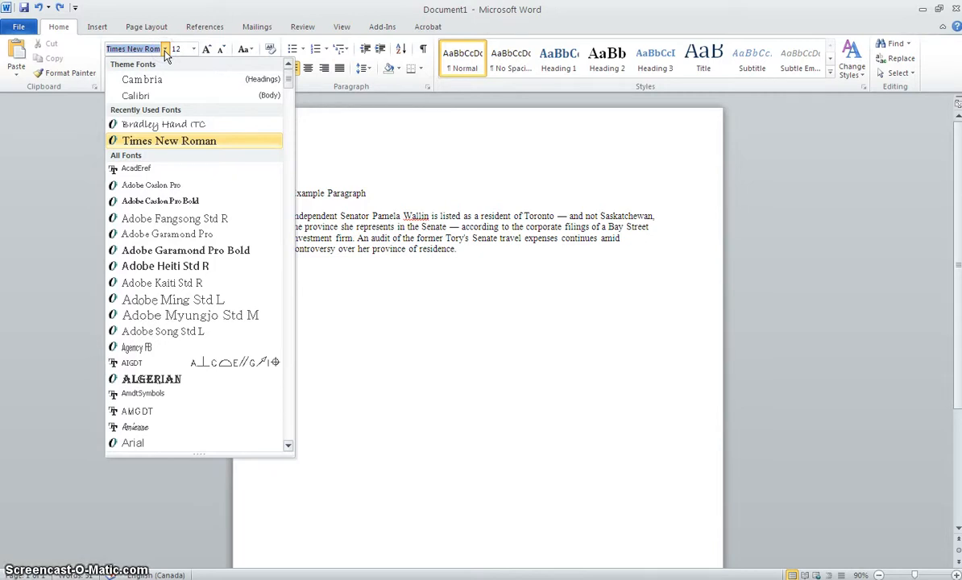
pyautogui.click(207, 124)
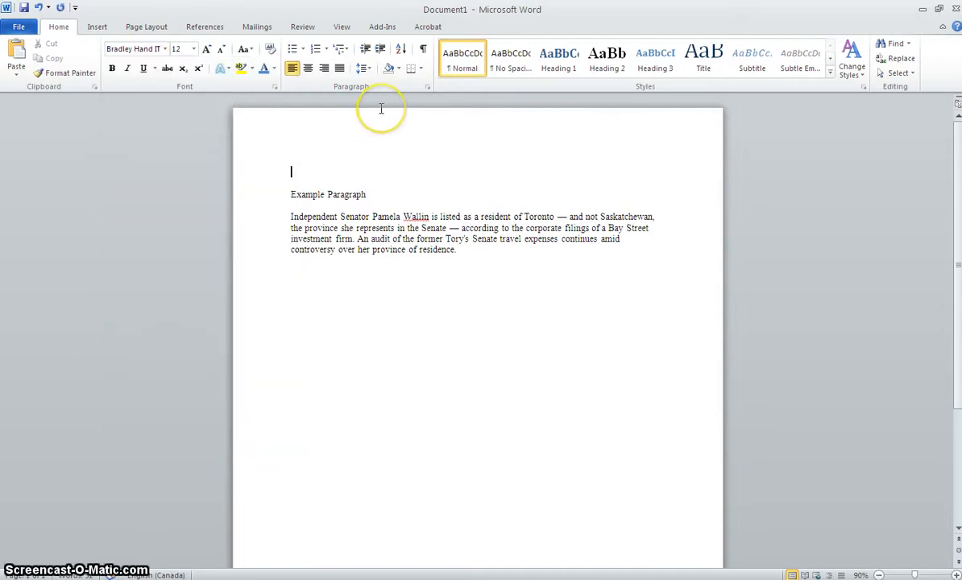
pyautogui.write('Hi, m')
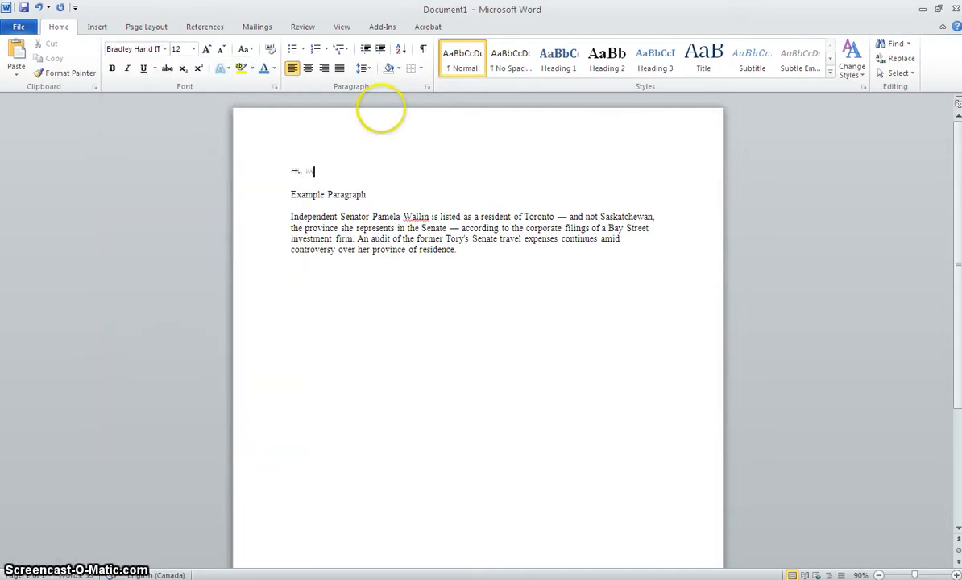
pyautogui.write('y name is')
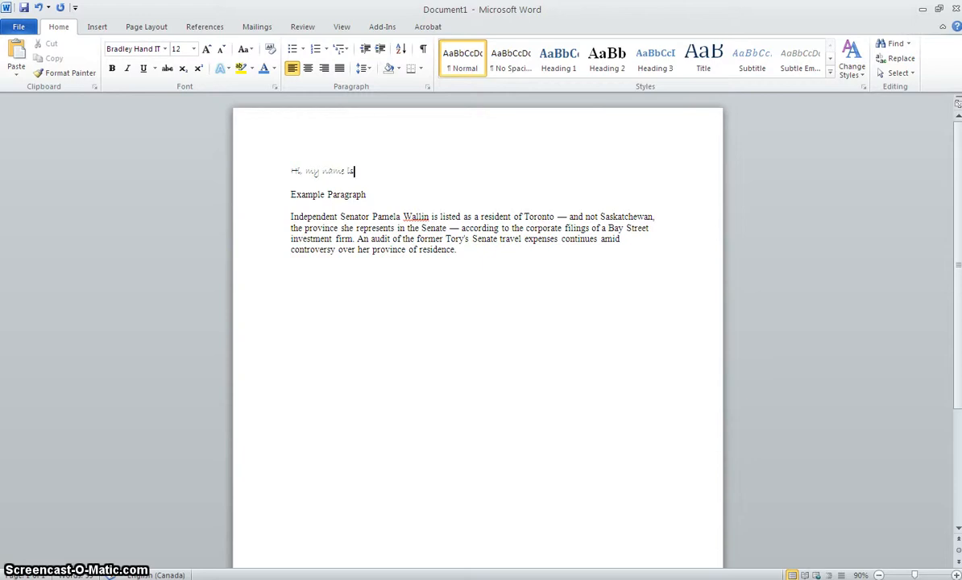
# Change the font of the body paragraph below the Example Paragraph heading to Bradley Hand ITC.
pyautogui.click(164, 49)
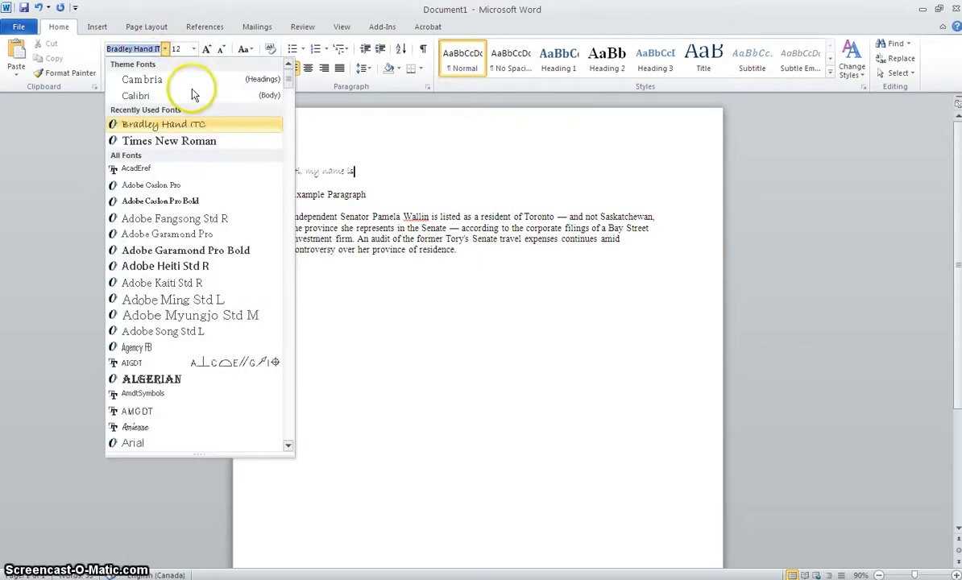
pyautogui.click(387, 176)
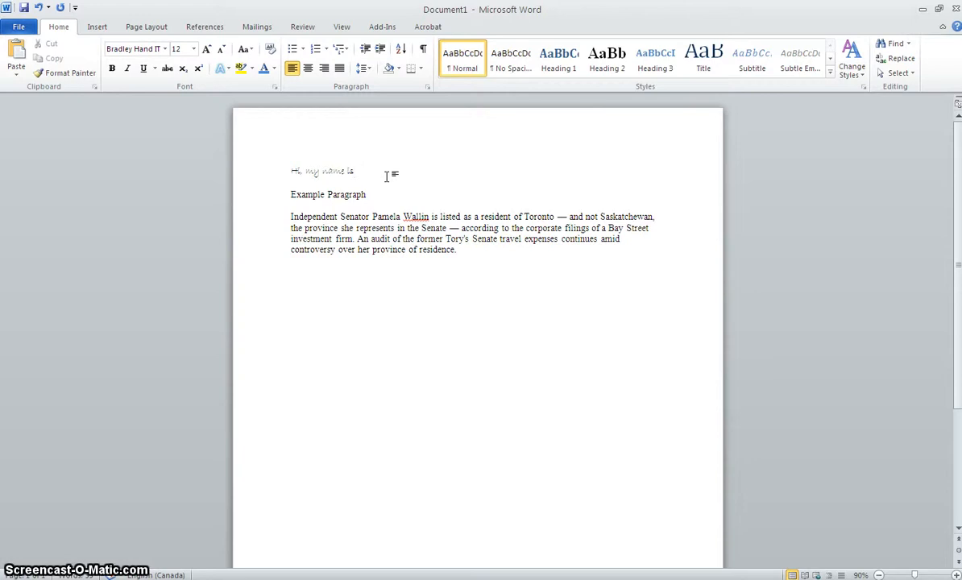
pyautogui.moveTo(457, 250); pyautogui.dragTo(296, 221)
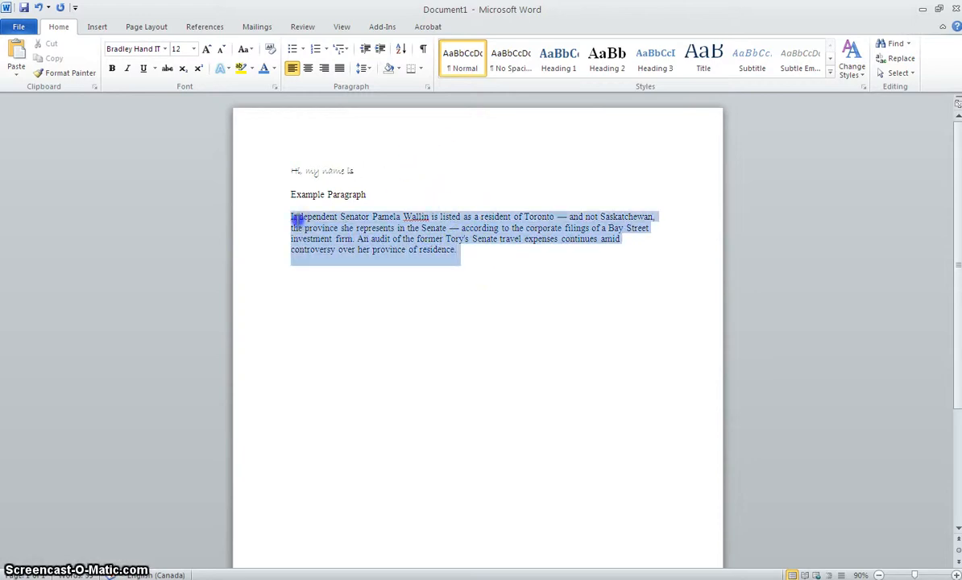
pyautogui.click(165, 49)
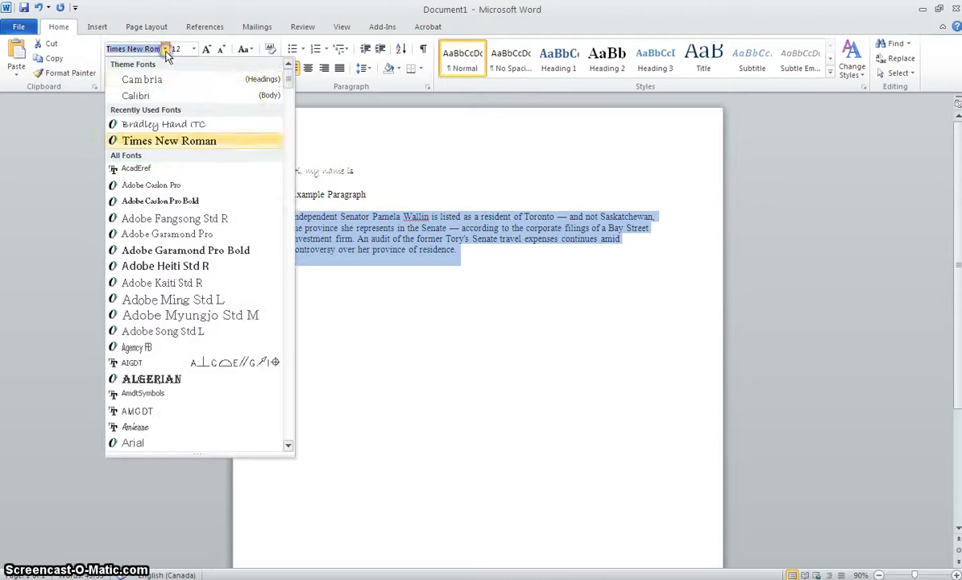
pyautogui.click(235, 125)
pyautogui.click(562, 253)
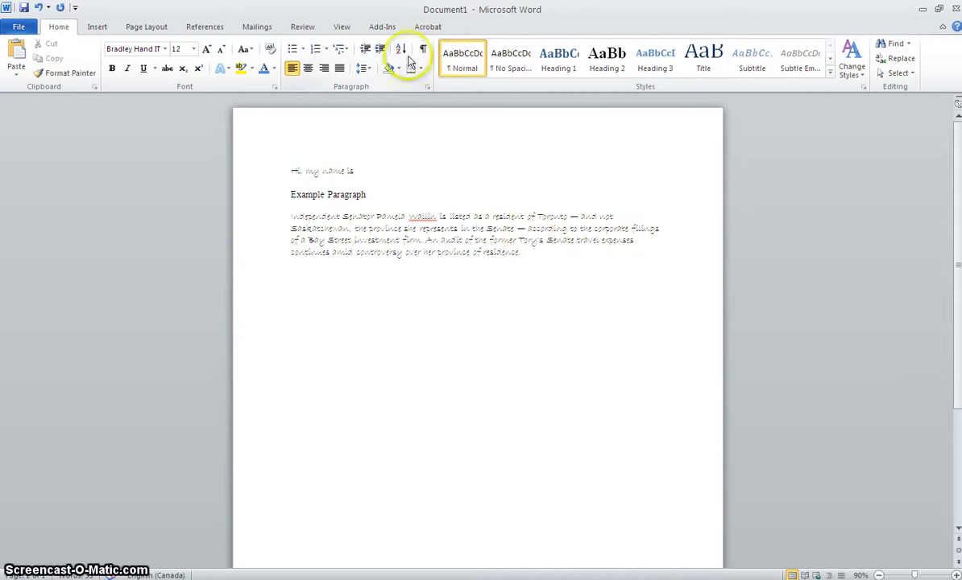
# Pick a red theme font colour and retype "Hi, my name is" on its own line above the Example Paragraph heading.
pyautogui.click(274, 69)
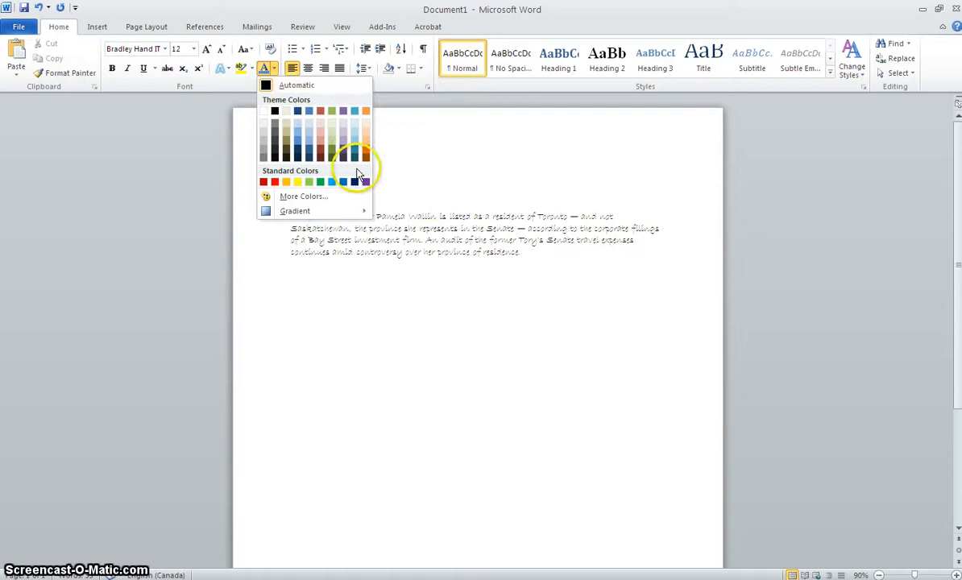
pyautogui.click(320, 141)
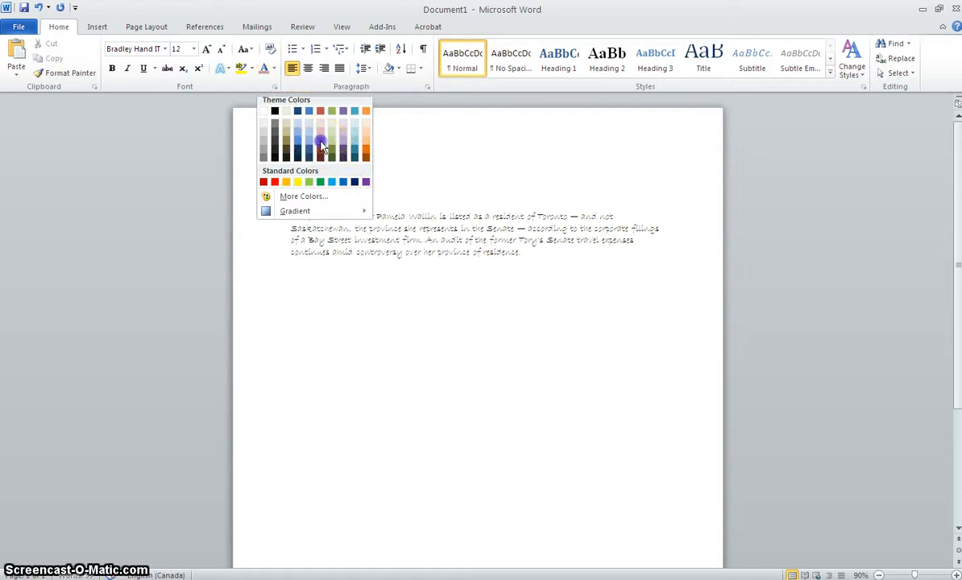
pyautogui.click(275, 170)
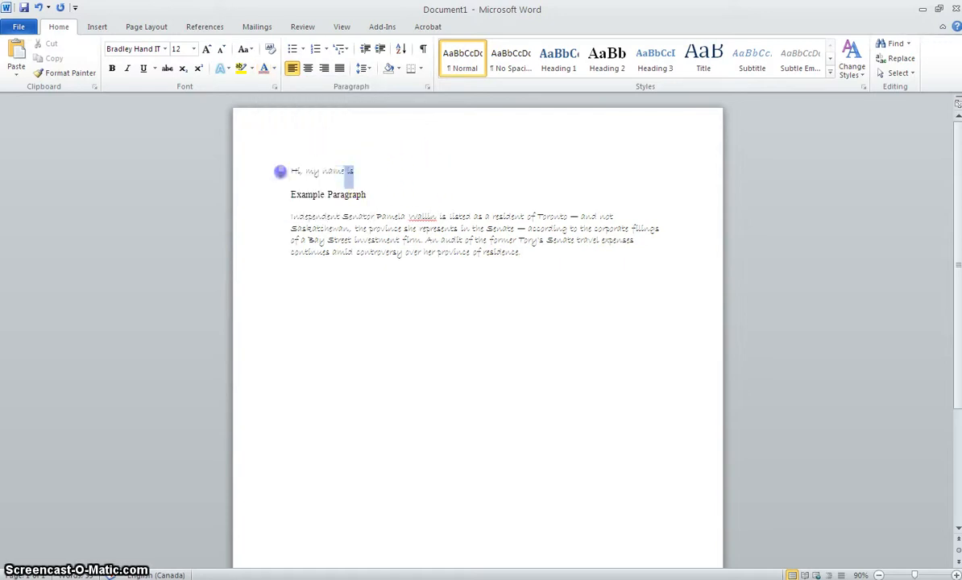
pyautogui.press('Delete')
pyautogui.write('Hi')
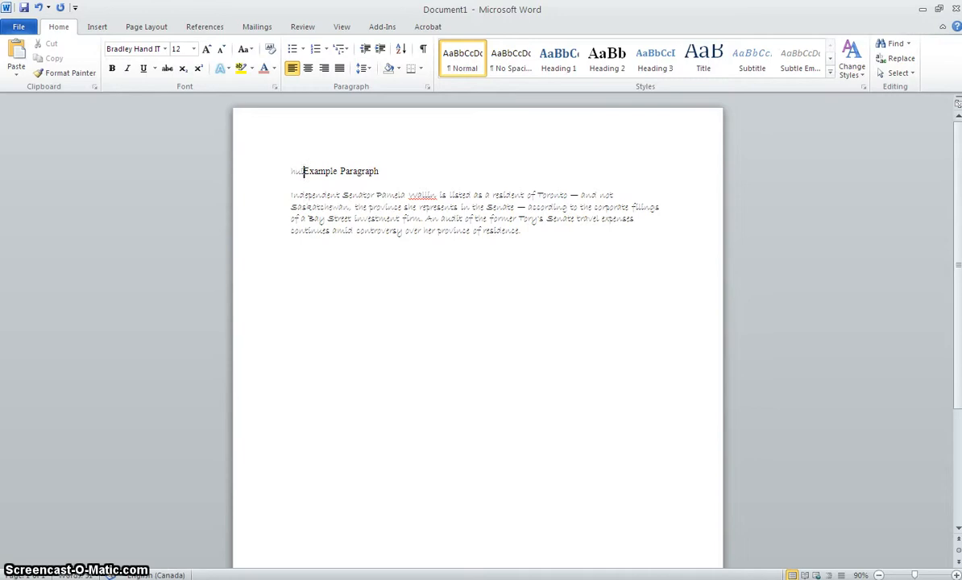
pyautogui.write(',')
pyautogui.press('Return')
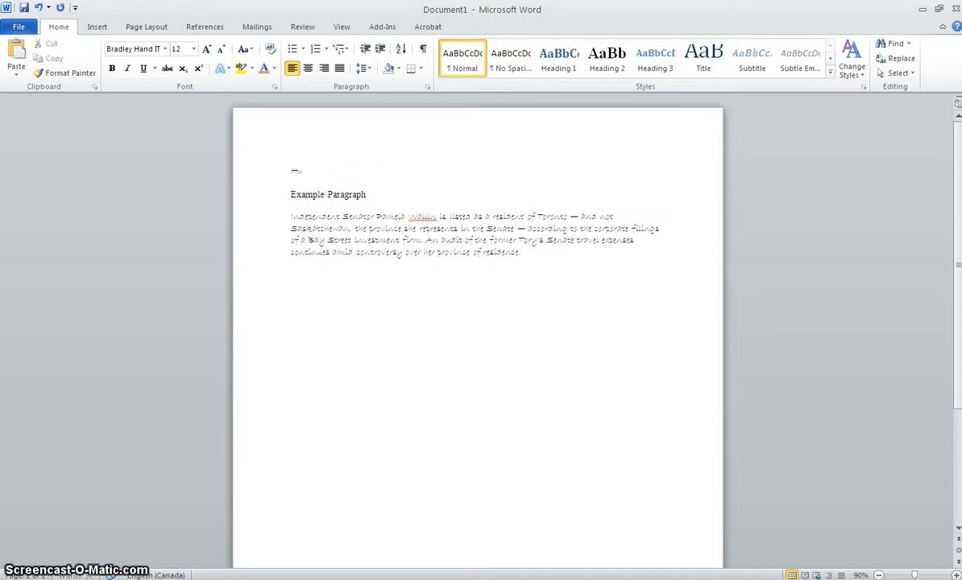
pyautogui.click(315, 168)
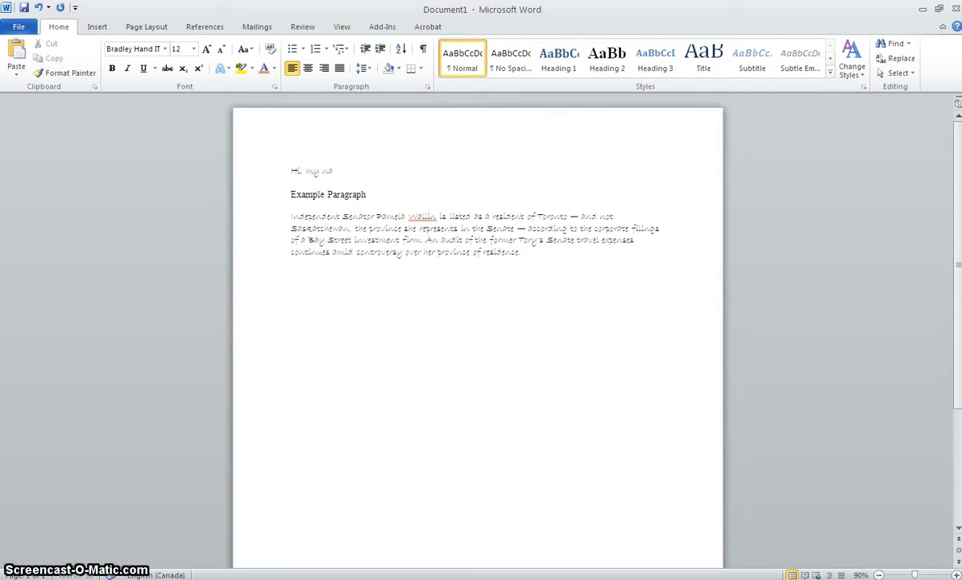
pyautogui.write('my name is')
# Change the font colour of the line "Hi, my name is" to a light purple theme colour.
pyautogui.click(957, 575)
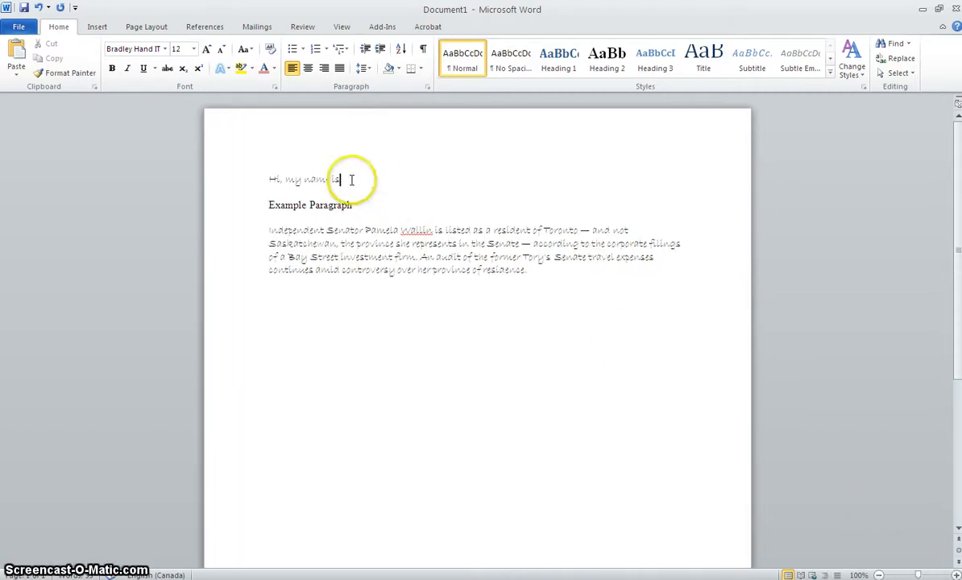
pyautogui.moveTo(351, 180); pyautogui.dragTo(269, 179)
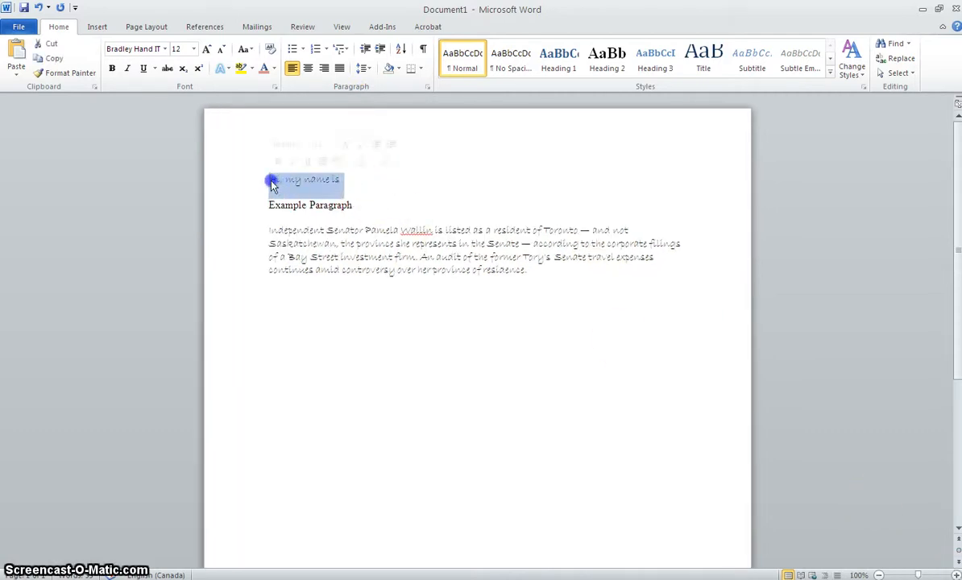
pyautogui.click(275, 69)
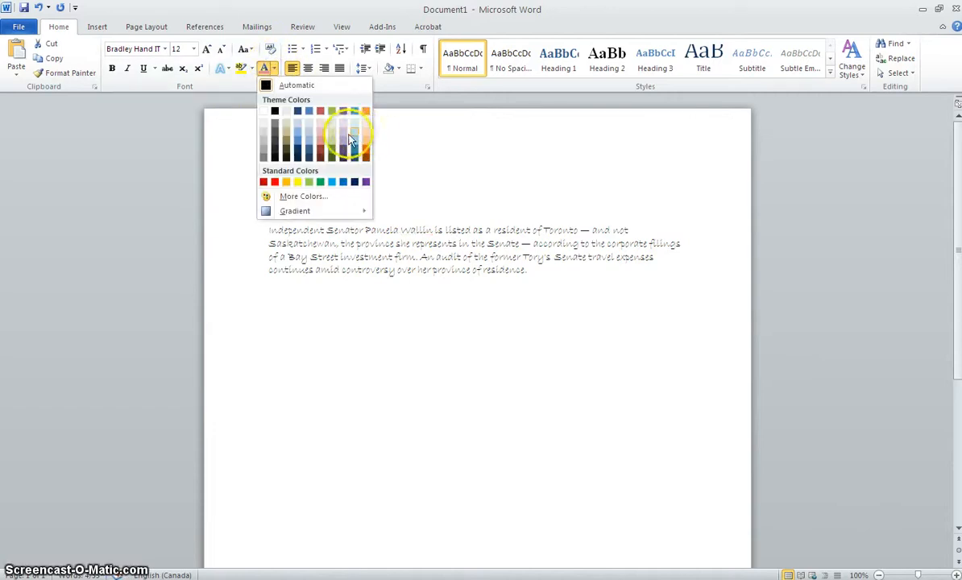
pyautogui.click(345, 142)
pyautogui.click(363, 173)
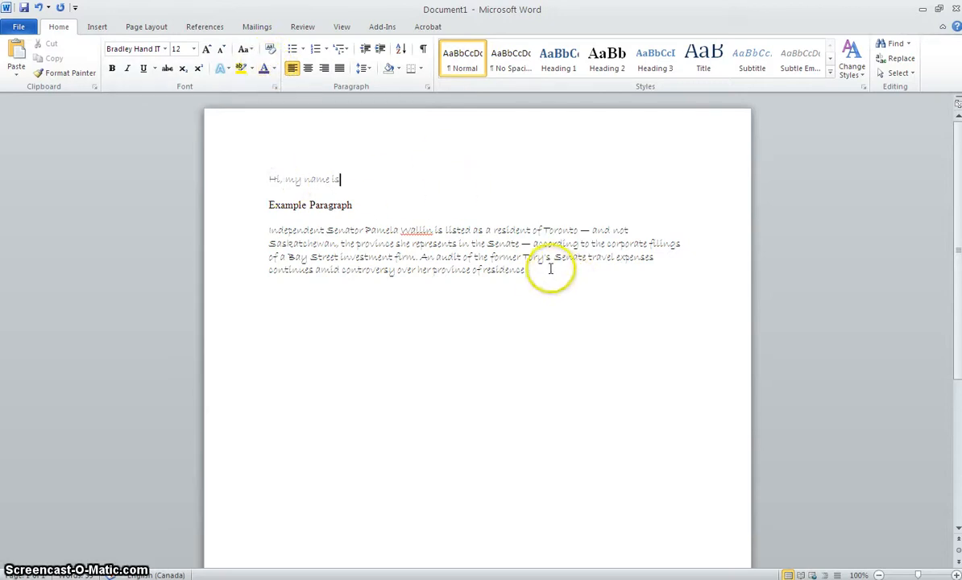
# Apply the same light purple font colour to the body paragraph below the Example Paragraph heading.
pyautogui.moveTo(549, 268); pyautogui.dragTo(276, 228)
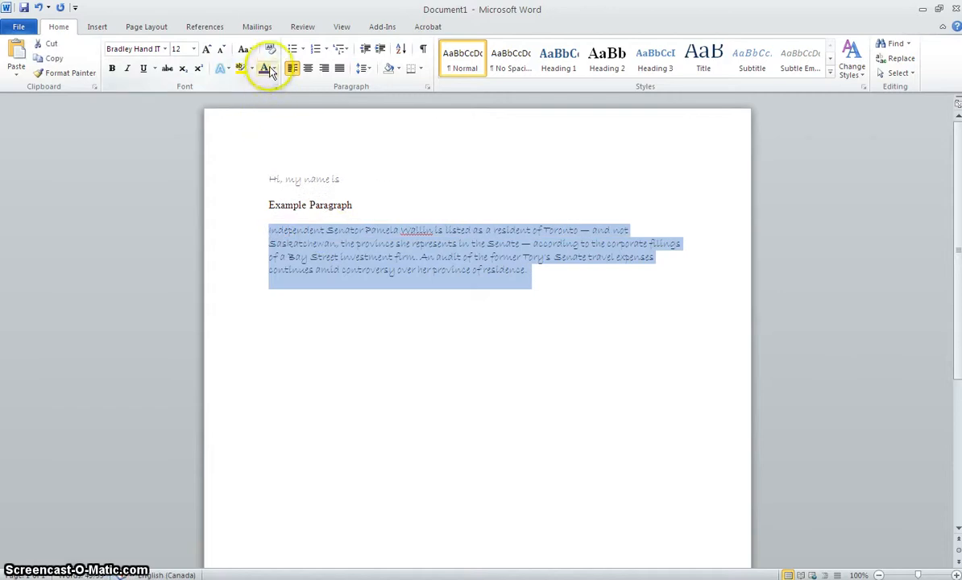
pyautogui.click(555, 274)
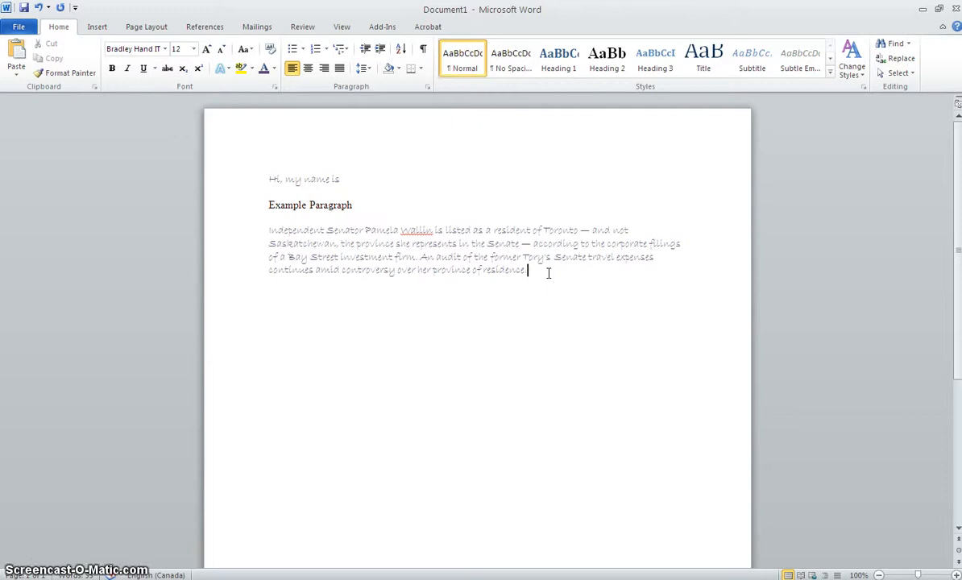
pyautogui.click(581, 262)
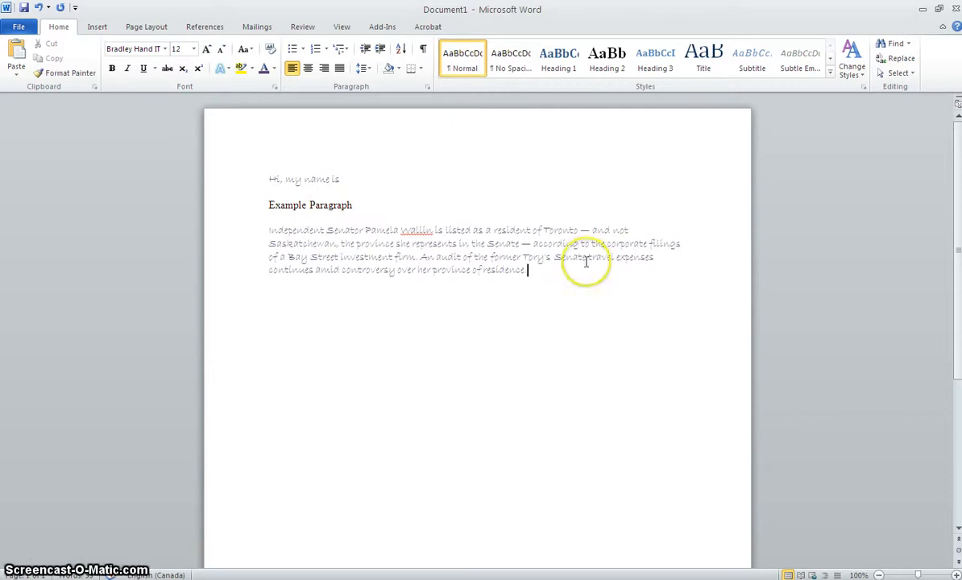
pyautogui.click(585, 268)
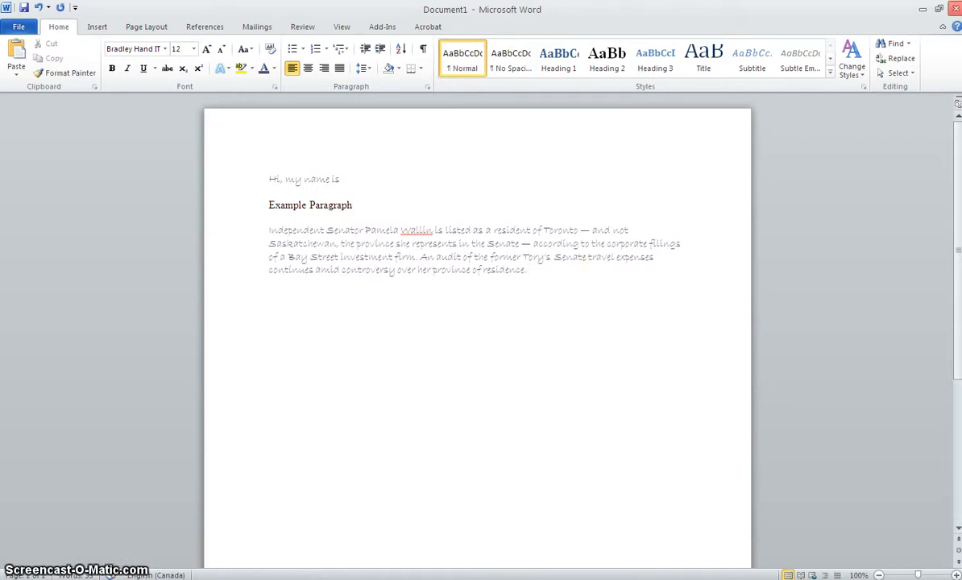
pyautogui.click(60, 7)
# Insert the Instagram camera logo picture from the My Pictures folder at the end of the body paragraph.
pyautogui.click(97, 26)
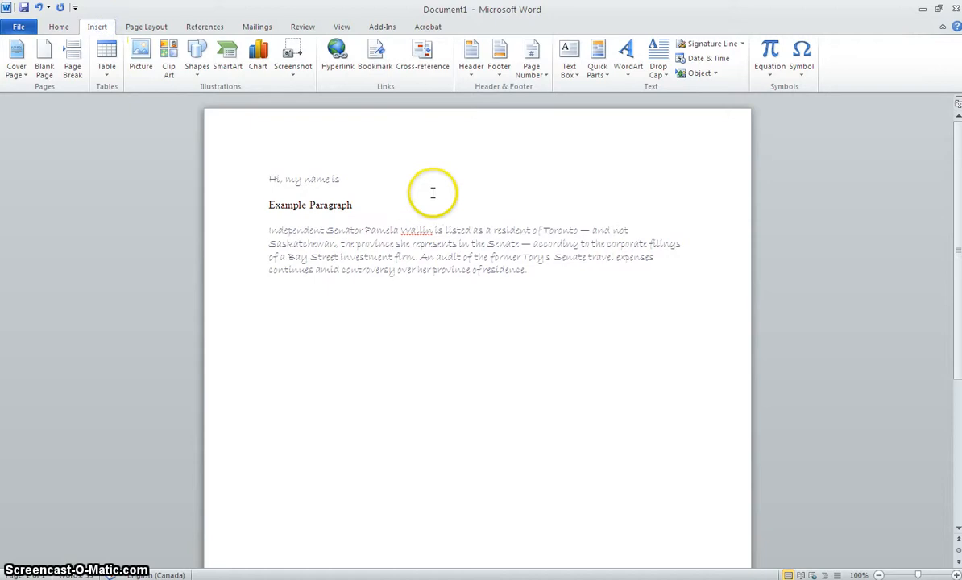
pyautogui.click(141, 66)
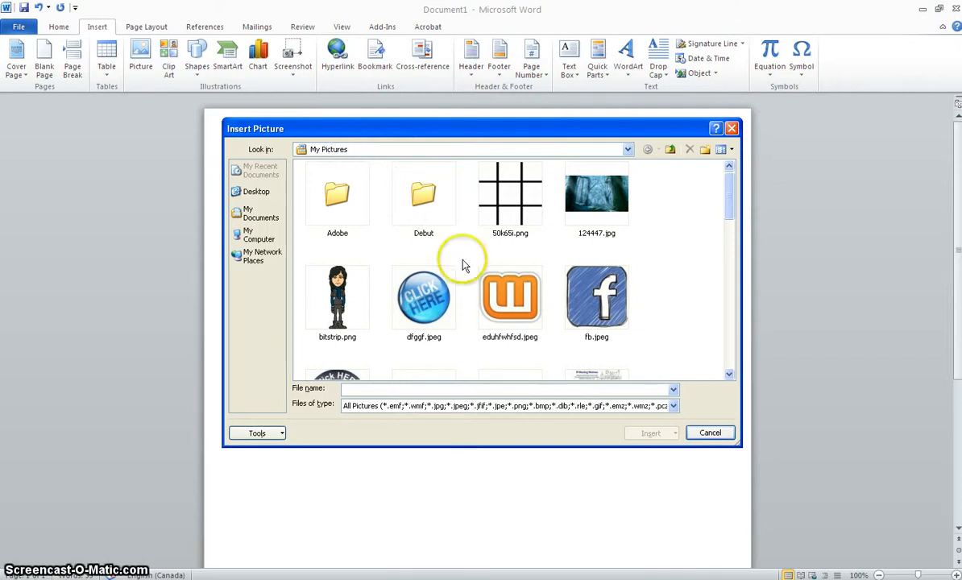
pyautogui.click(627, 150)
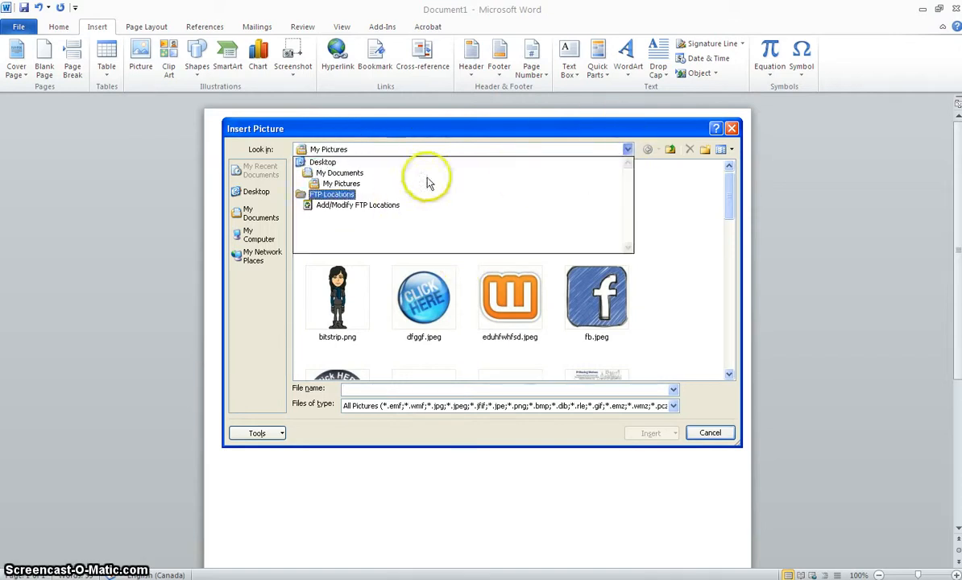
pyautogui.click(367, 184)
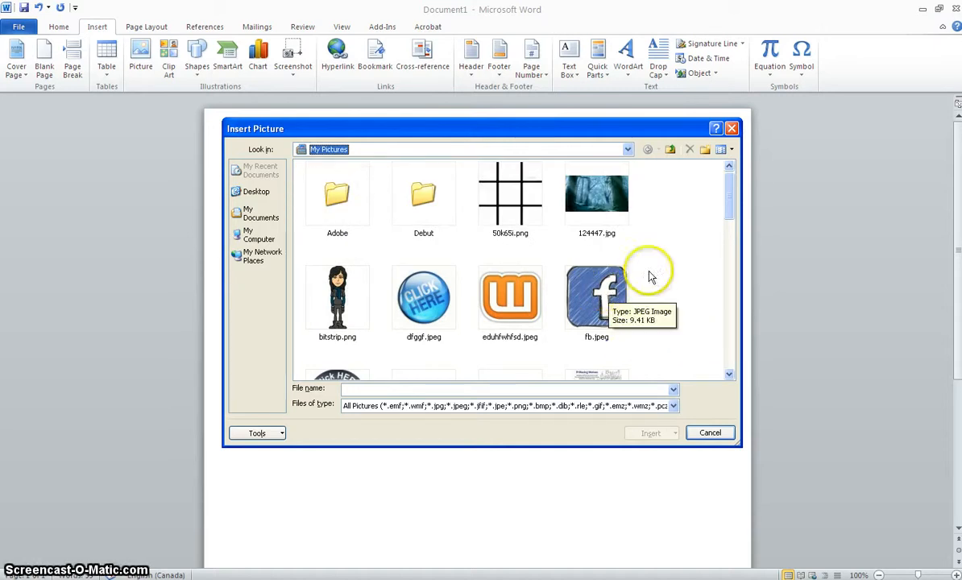
pyautogui.moveTo(734, 204); pyautogui.dragTo(731, 241)
pyautogui.click(518, 342)
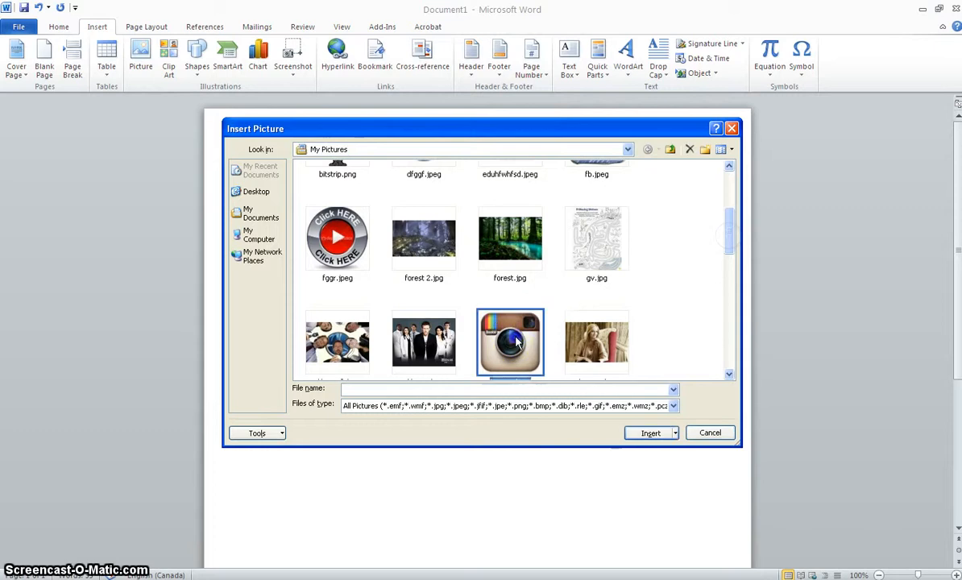
pyautogui.doubleClick(518, 342)
pyautogui.click(515, 339)
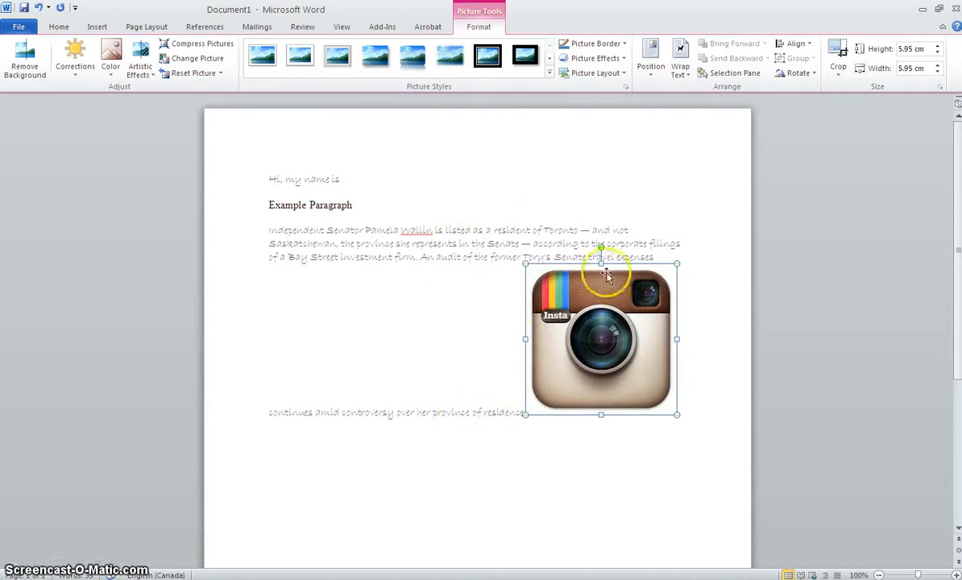
# Set the logo picture's text wrapping to In Front of Text and move it slightly down and to the right.
pyautogui.rightClick(597, 327)
pyautogui.moveTo(660, 526)
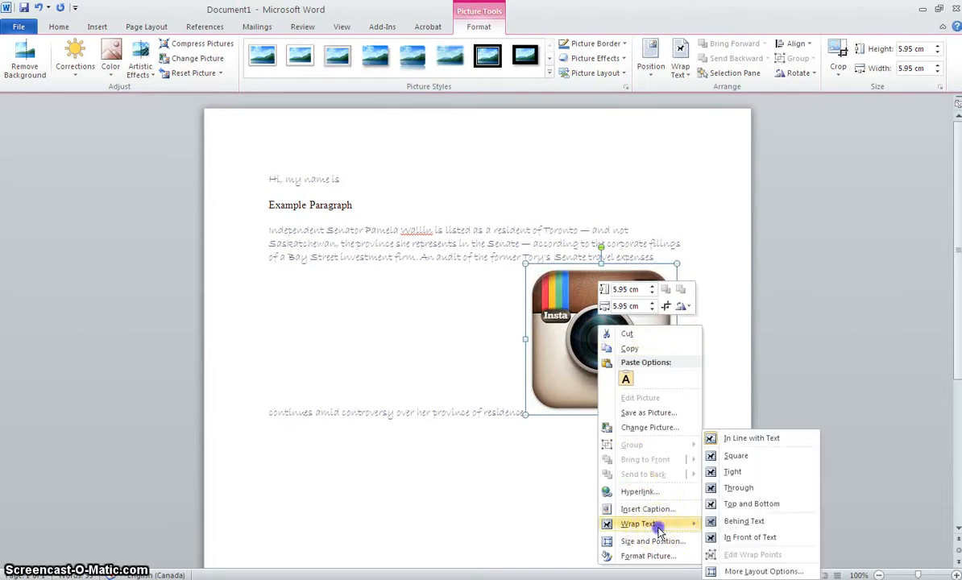
pyautogui.click(742, 538)
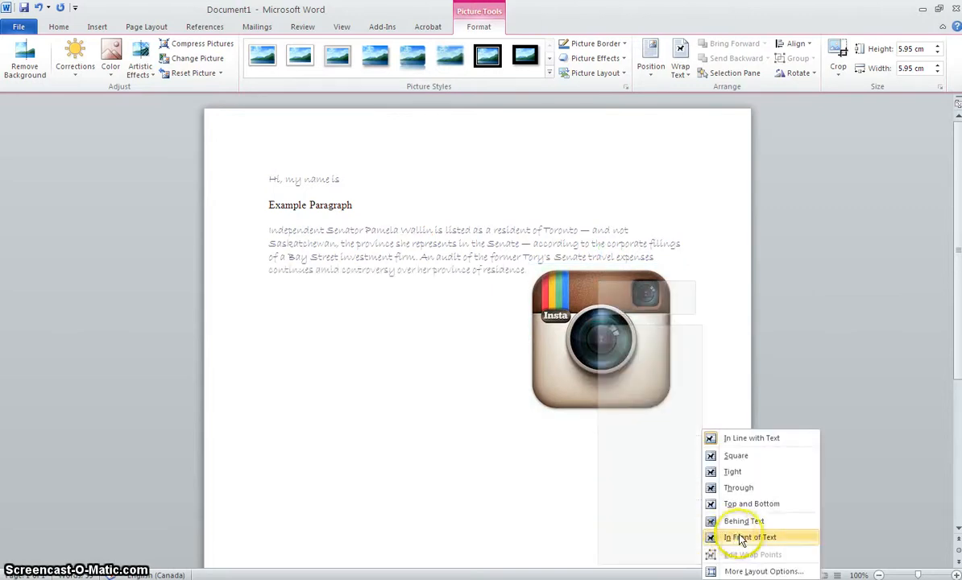
pyautogui.moveTo(605, 313); pyautogui.dragTo(625, 323)
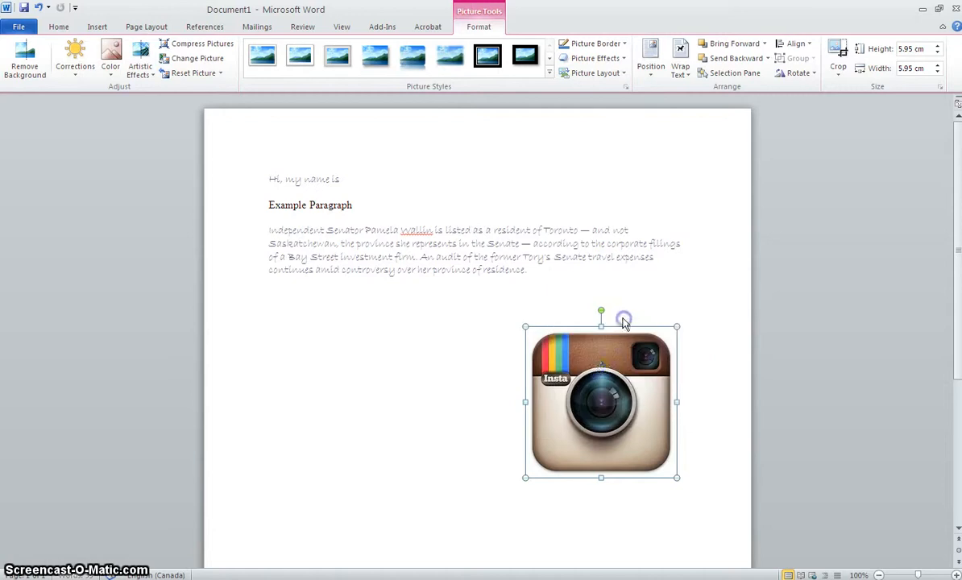
pyautogui.click(714, 368)
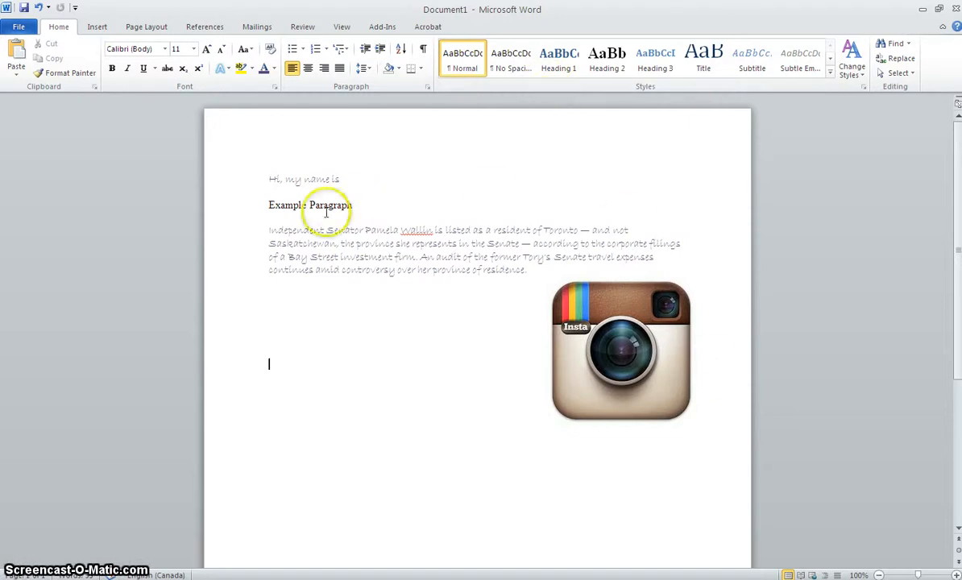
# Add a 3 pt box border in a thick-and-thin double-line style around the body paragraph, applied to Paragraph.
pyautogui.moveTo(269, 229); pyautogui.dragTo(522, 266)
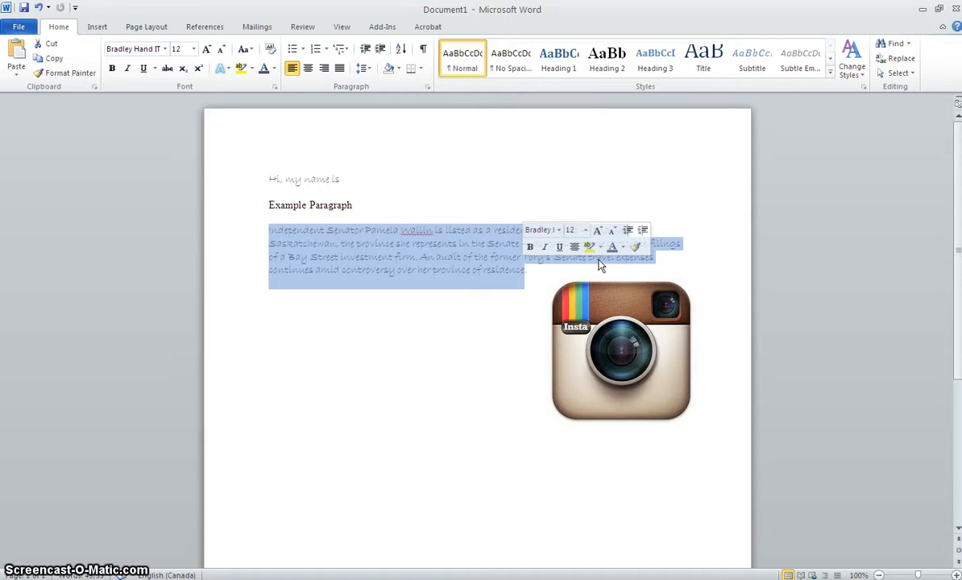
pyautogui.click(149, 27)
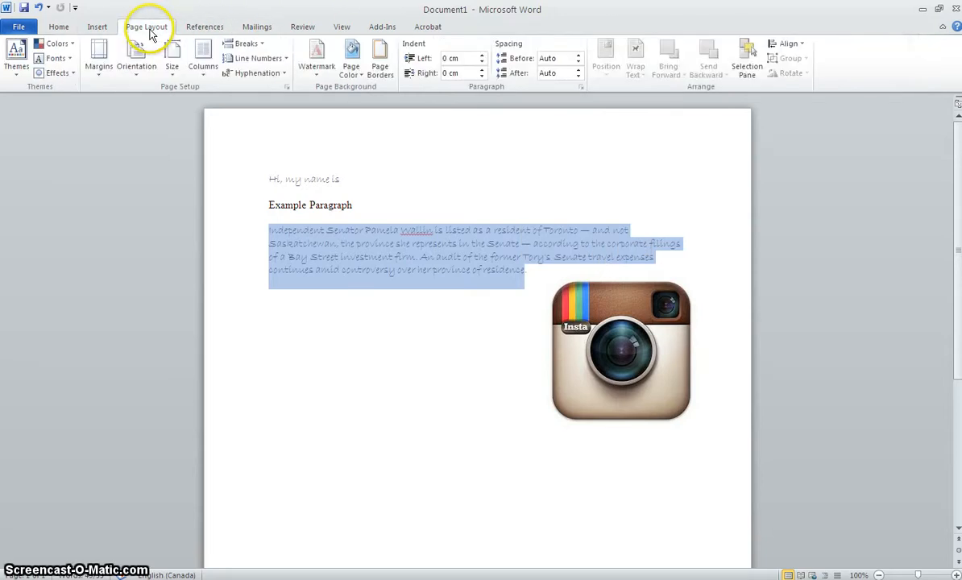
pyautogui.click(373, 73)
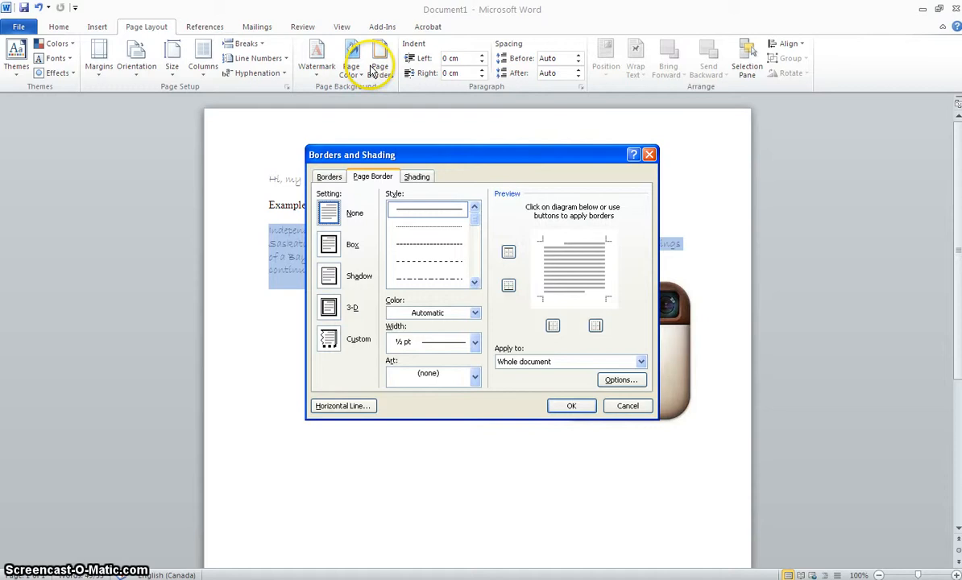
pyautogui.click(330, 178)
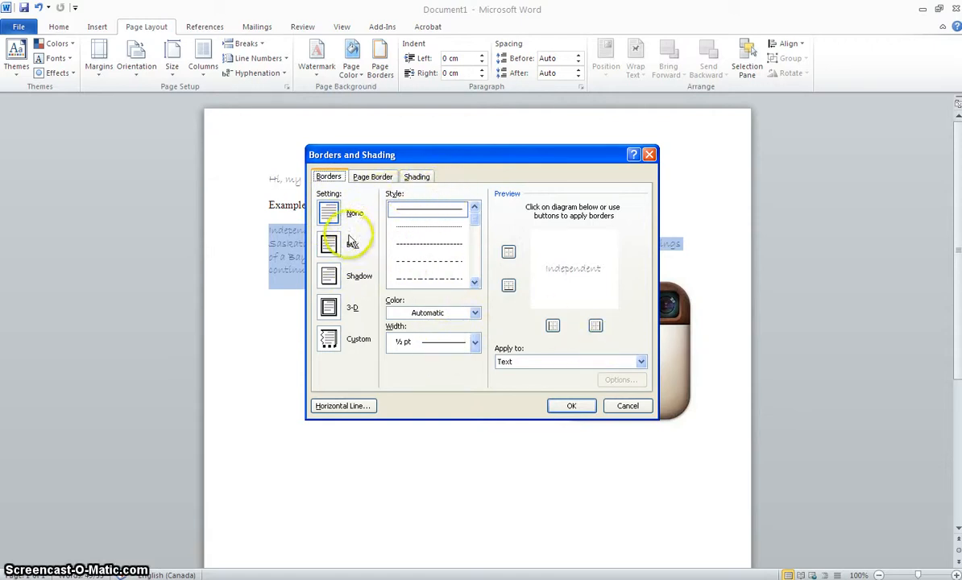
pyautogui.click(329, 243)
pyautogui.click(476, 211)
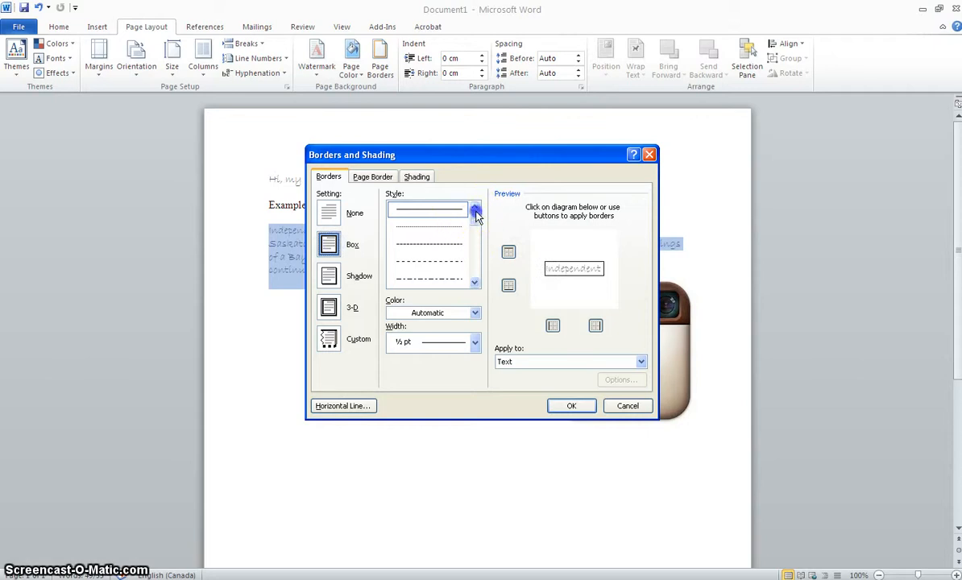
pyautogui.moveTo(476, 219); pyautogui.dragTo(476, 246)
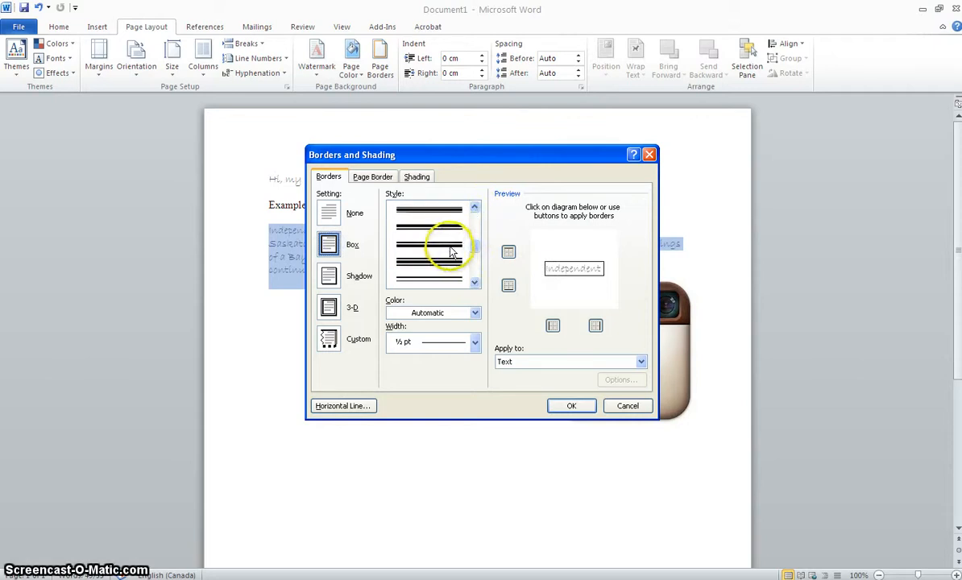
pyautogui.click(450, 247)
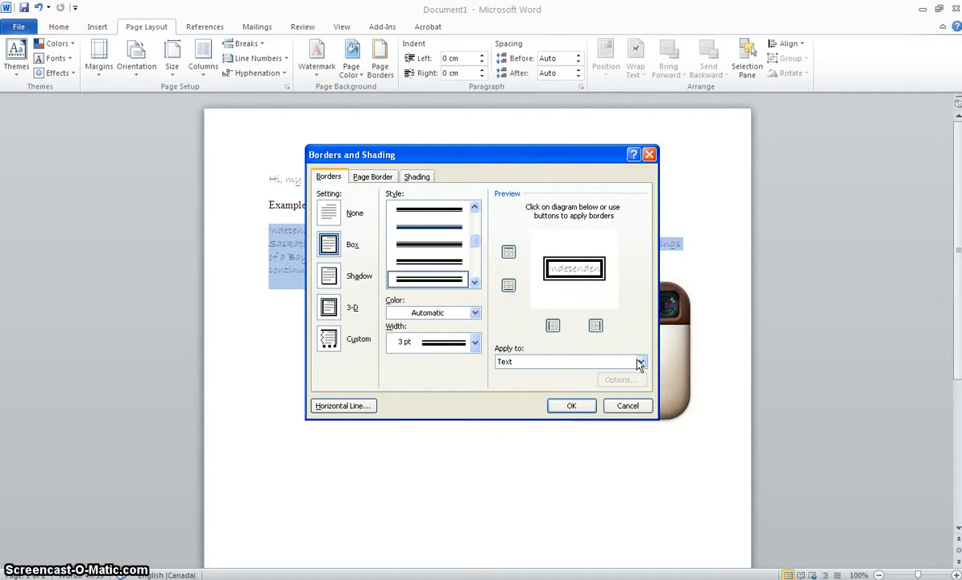
pyautogui.click(641, 362)
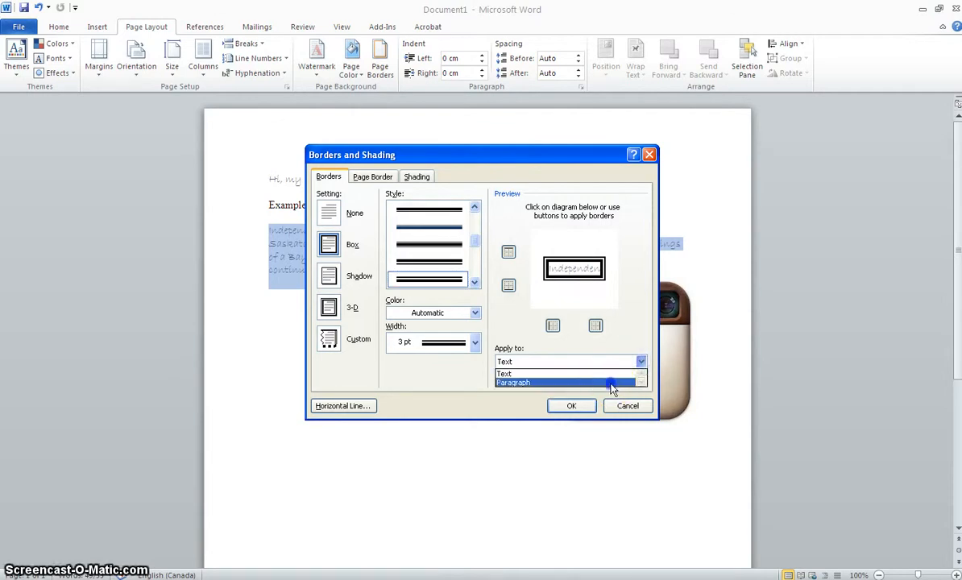
pyautogui.click(612, 382)
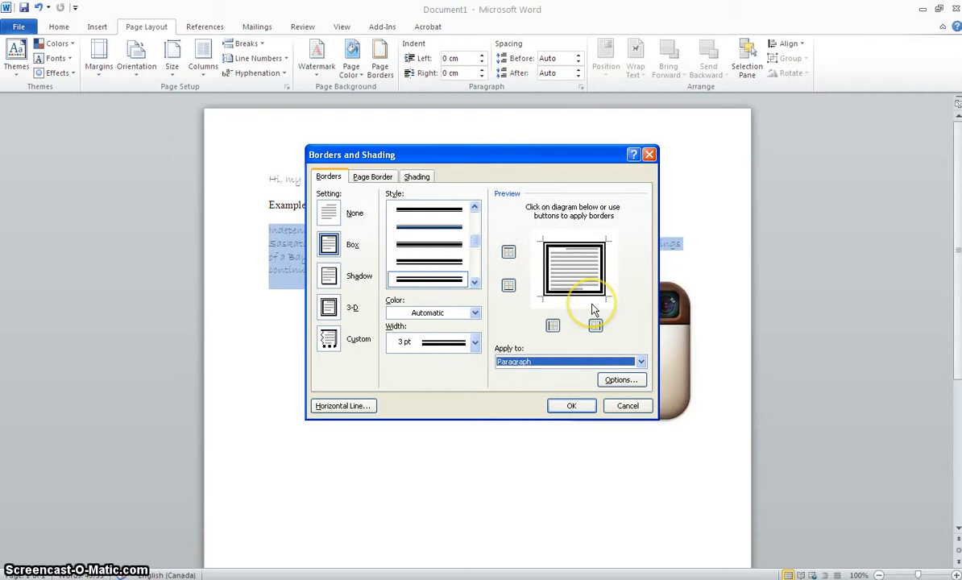
pyautogui.click(575, 406)
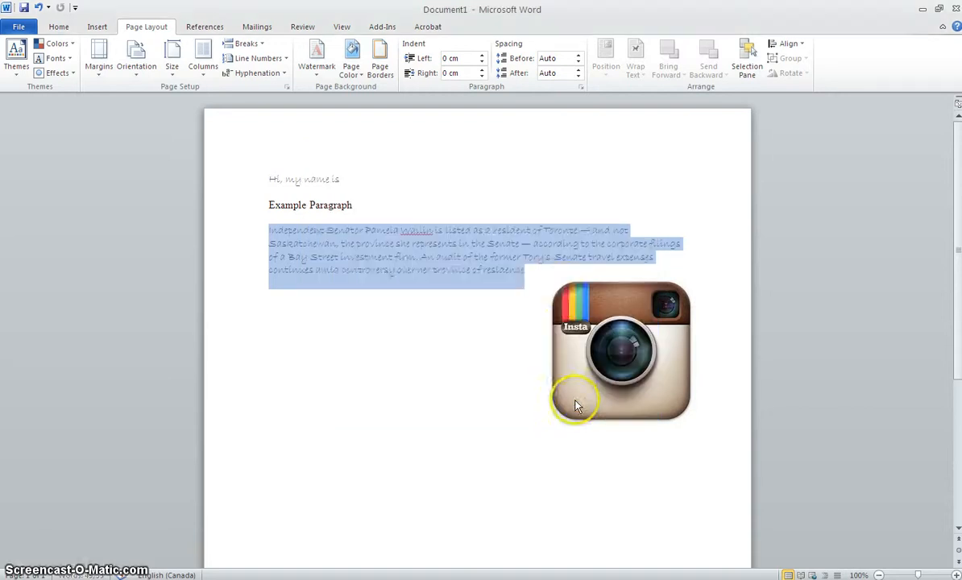
# Move the Instagram camera logo slightly down, clear of the bordered paragraph.
pyautogui.click(510, 324)
pyautogui.moveTo(557, 325); pyautogui.dragTo(556, 361)
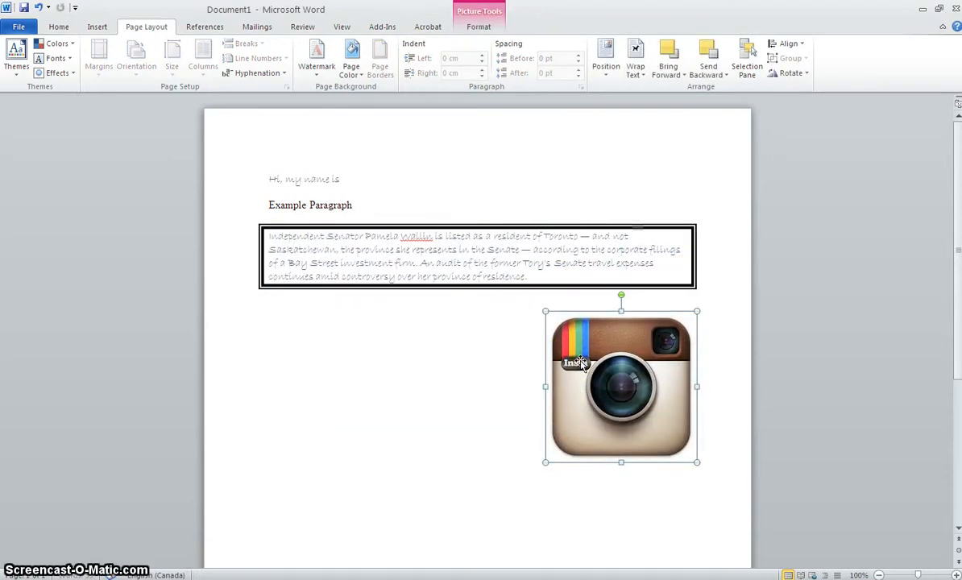
pyautogui.click(715, 382)
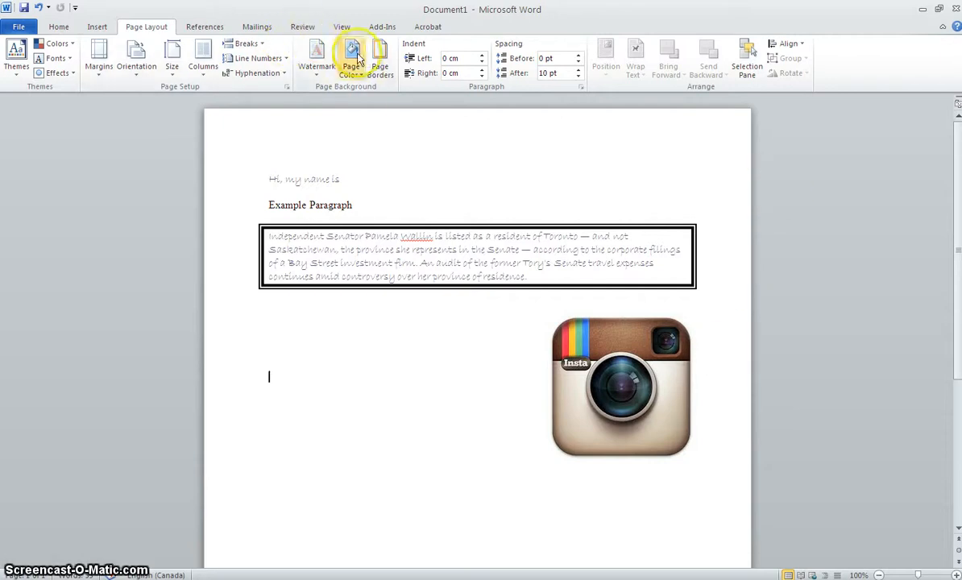
# Add a 10 pt box page border with the purple decorative scroll art, applied to the whole document, and check it around the page.
pyautogui.click(384, 76)
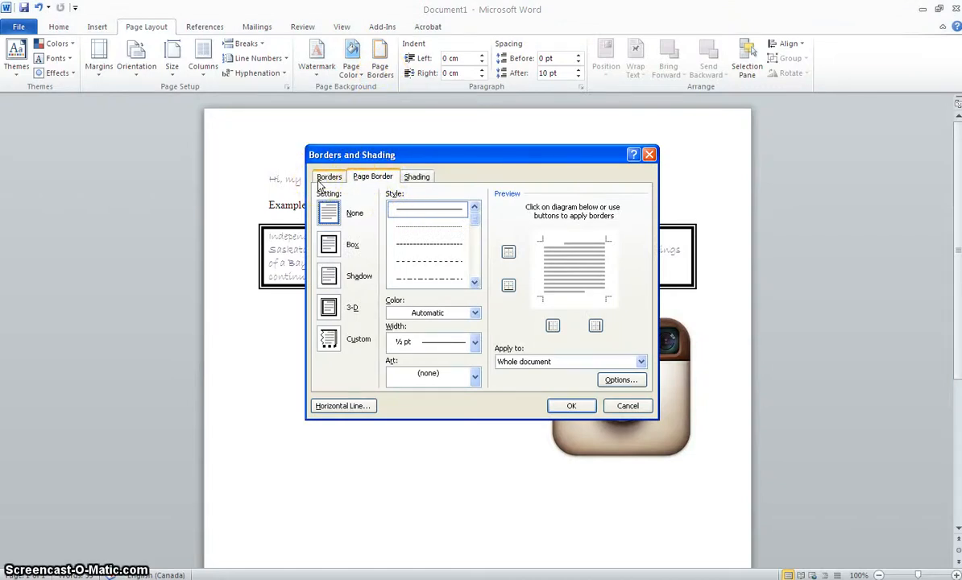
pyautogui.click(329, 245)
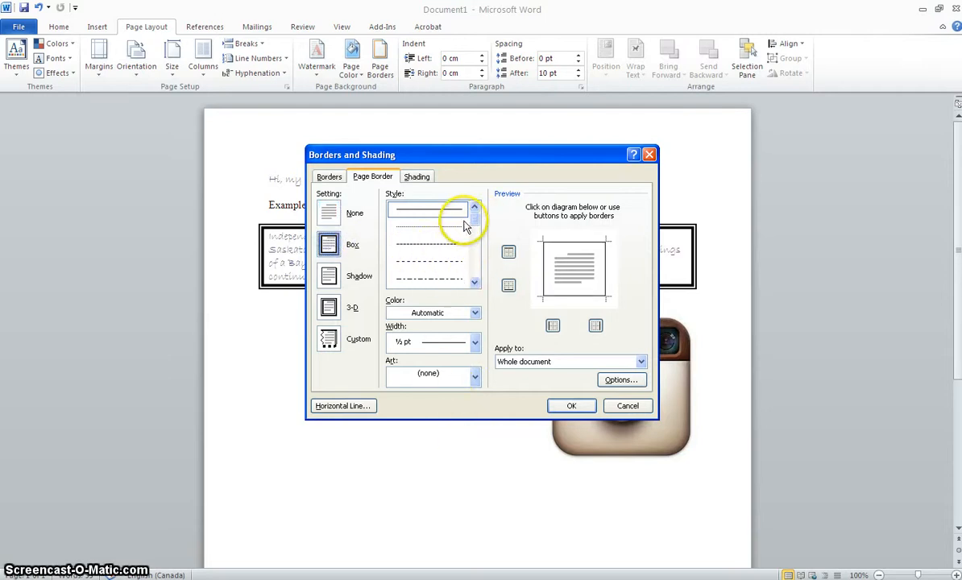
pyautogui.click(474, 374)
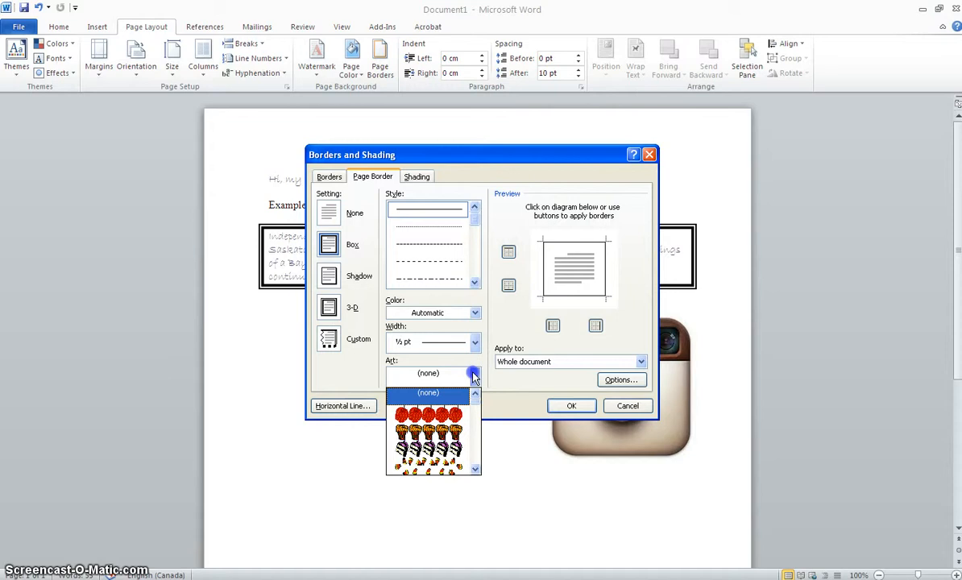
pyautogui.moveTo(476, 407); pyautogui.dragTo(477, 431)
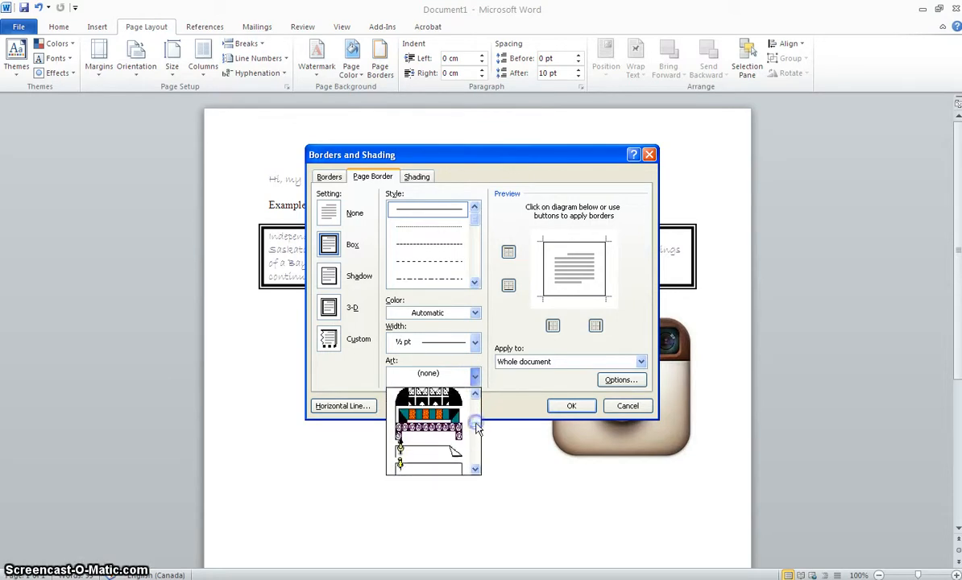
pyautogui.click(431, 404)
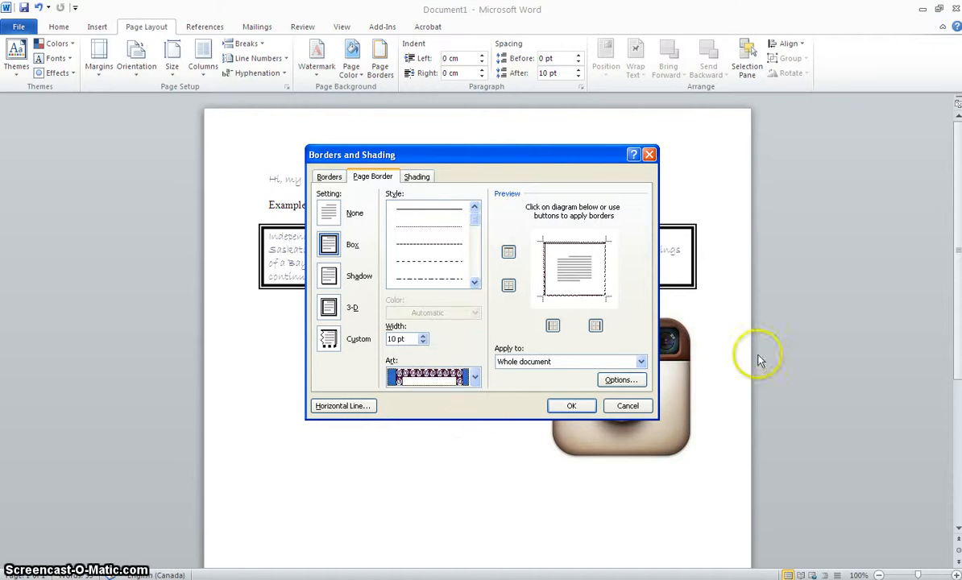
pyautogui.click(641, 362)
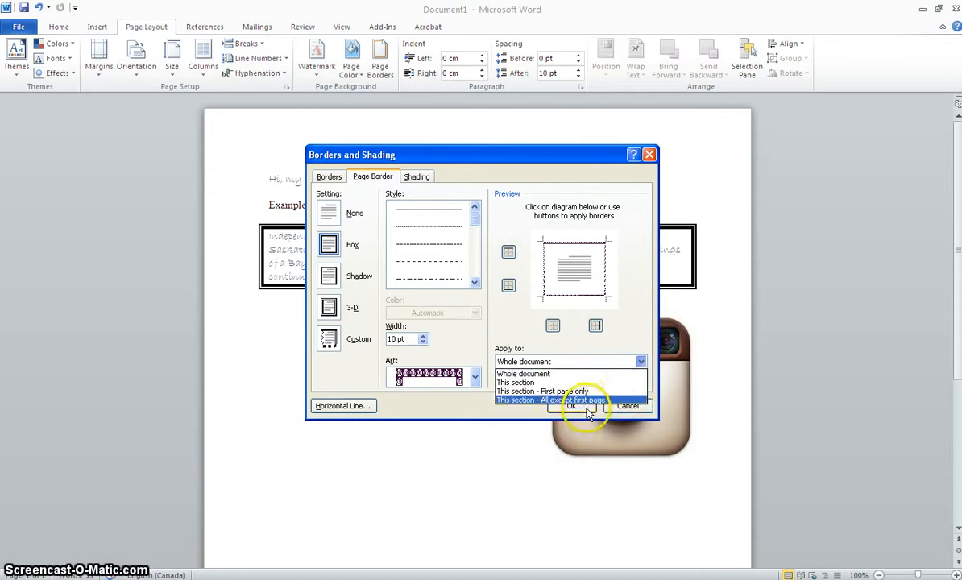
pyautogui.click(581, 374)
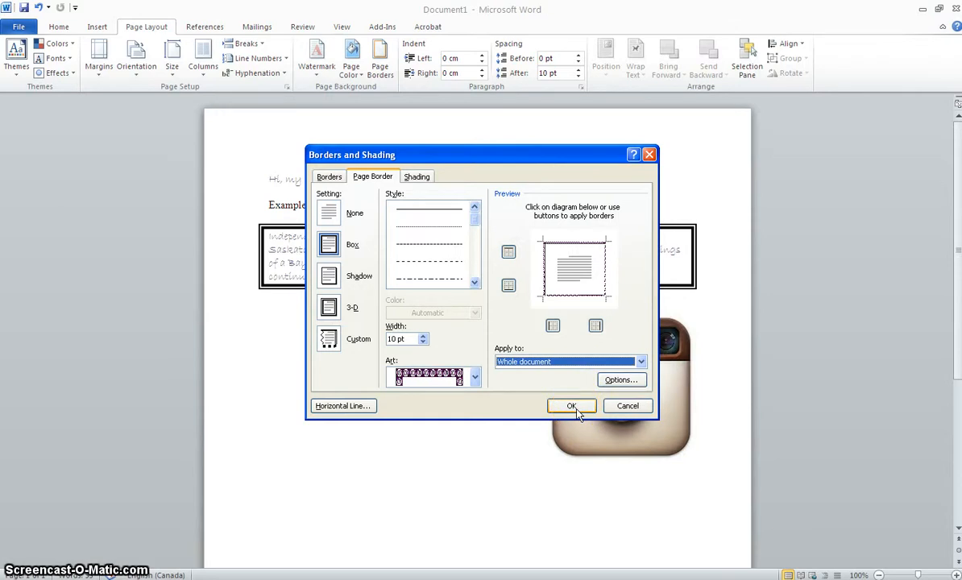
pyautogui.click(571, 406)
pyautogui.scroll(-5, 576, 408)
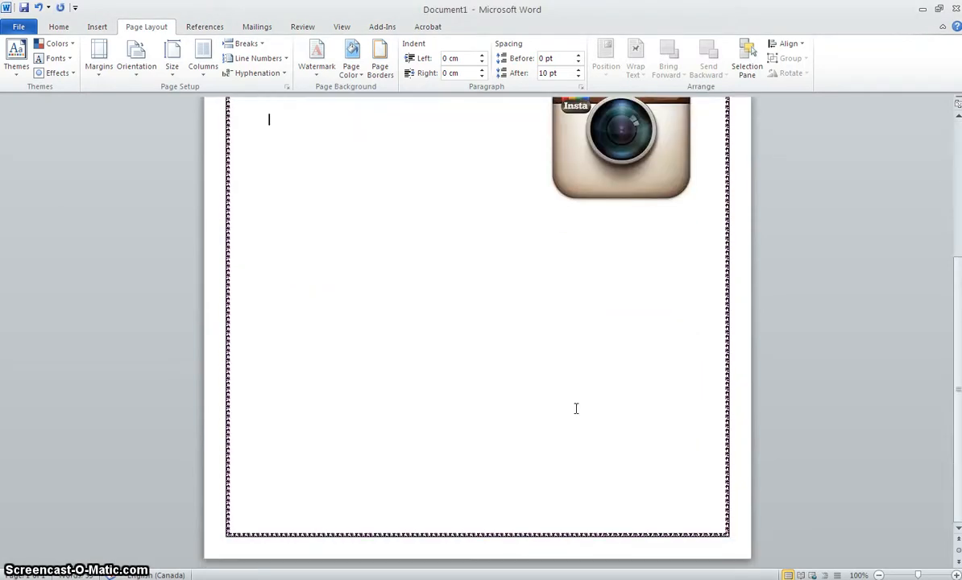
pyautogui.scroll(5, 576, 408)
pyautogui.scroll(-5, 576, 409)
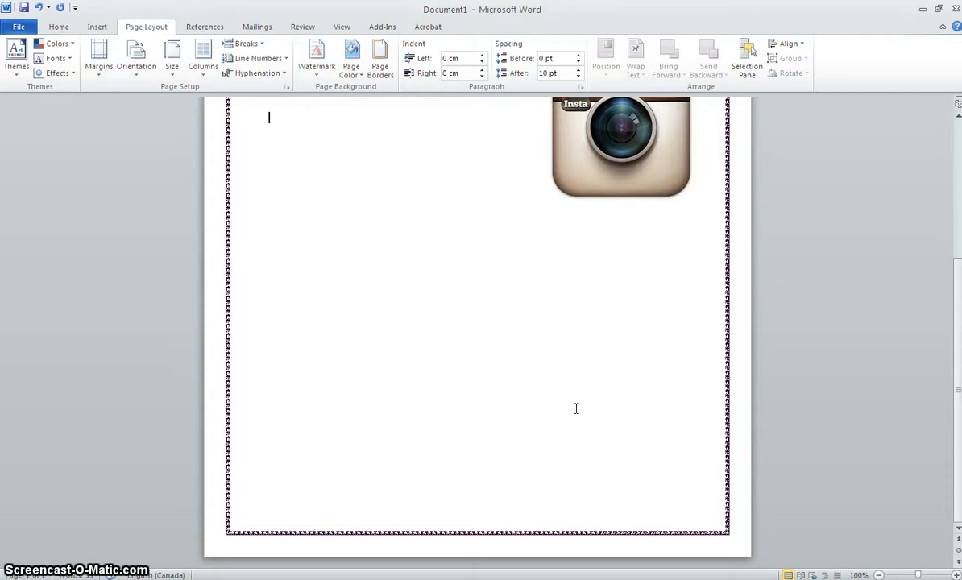
pyautogui.scroll(5, 576, 408)
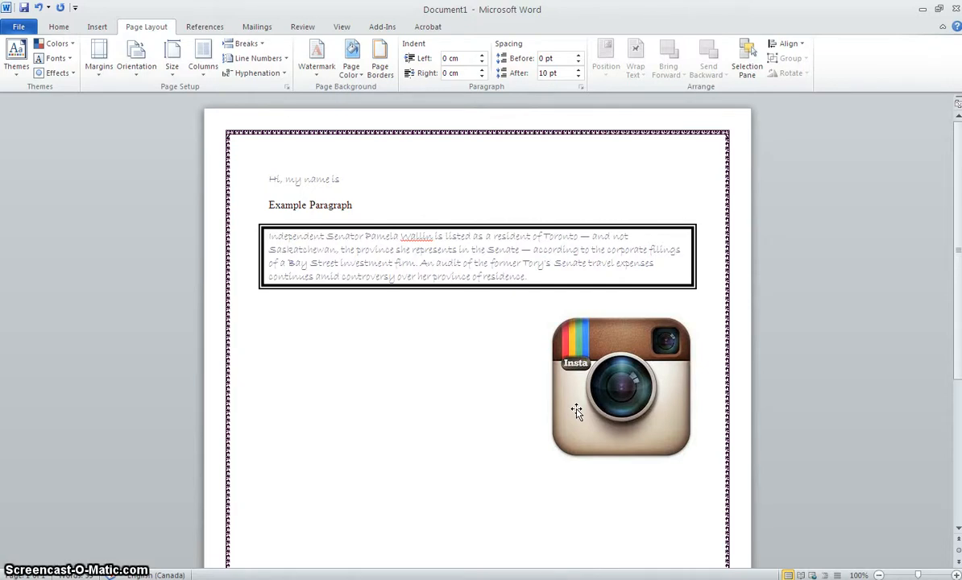
pyautogui.click(561, 293)
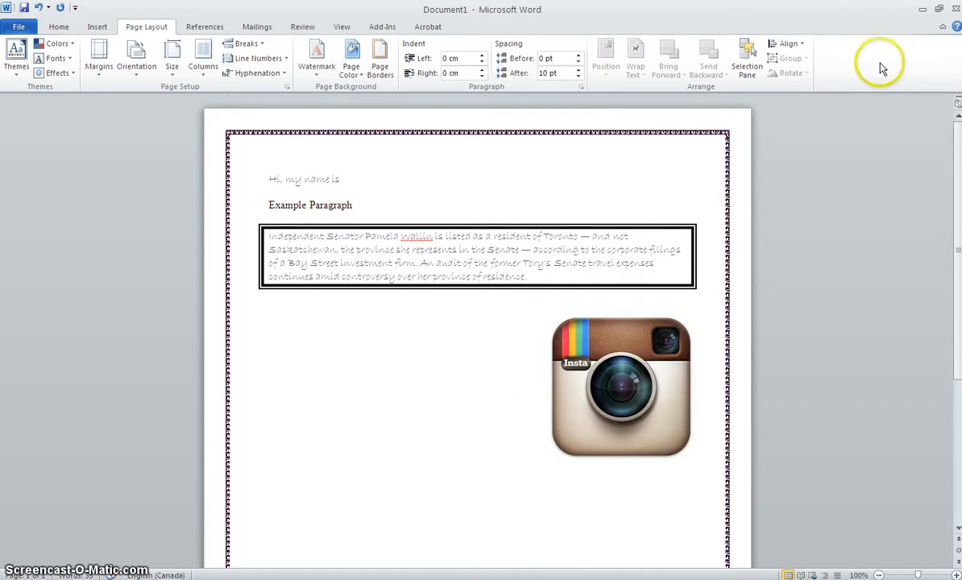
# Search the clip art for "ball" across all media file types, including Office.com content, and browse the results.
pyautogui.click(58, 26)
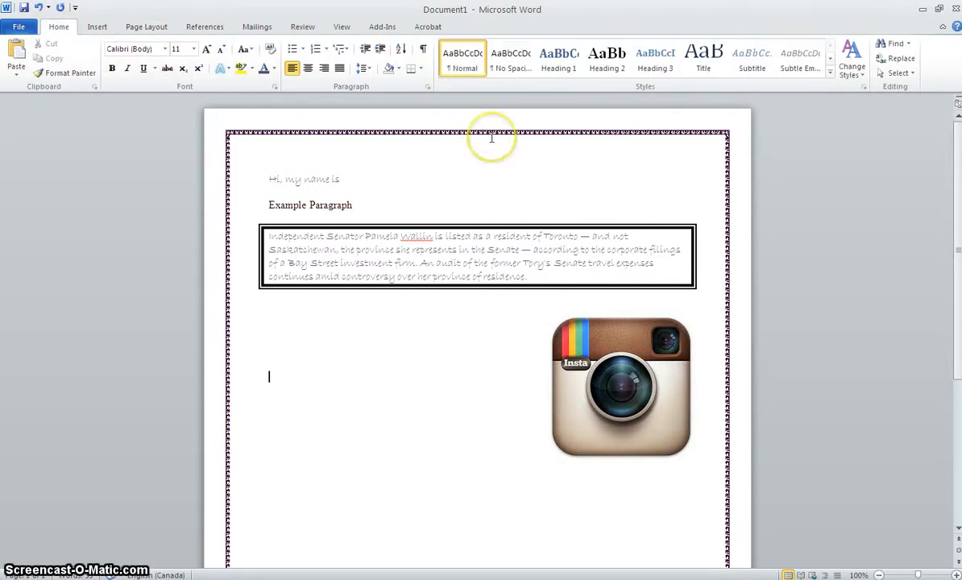
pyautogui.click(96, 27)
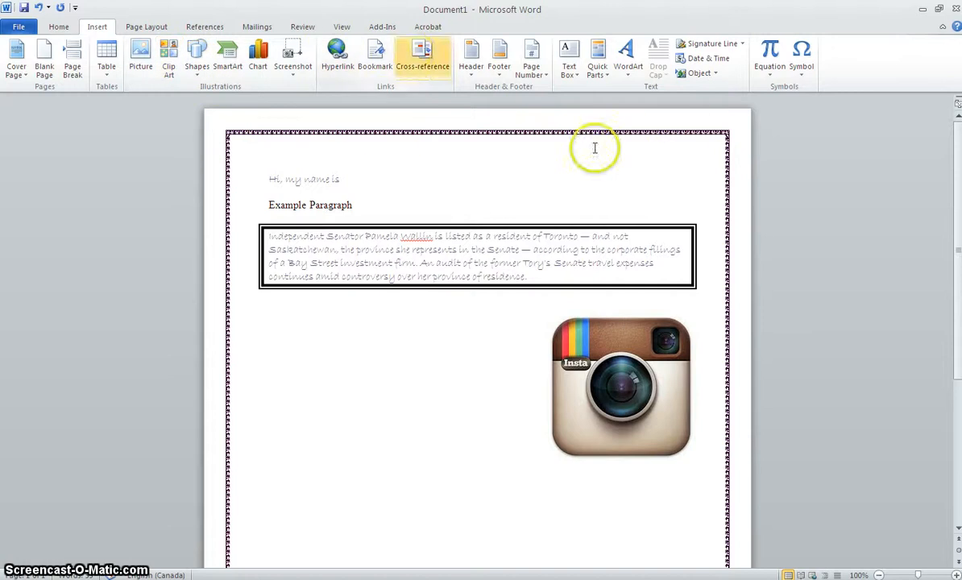
pyautogui.click(168, 68)
pyautogui.click(168, 68)
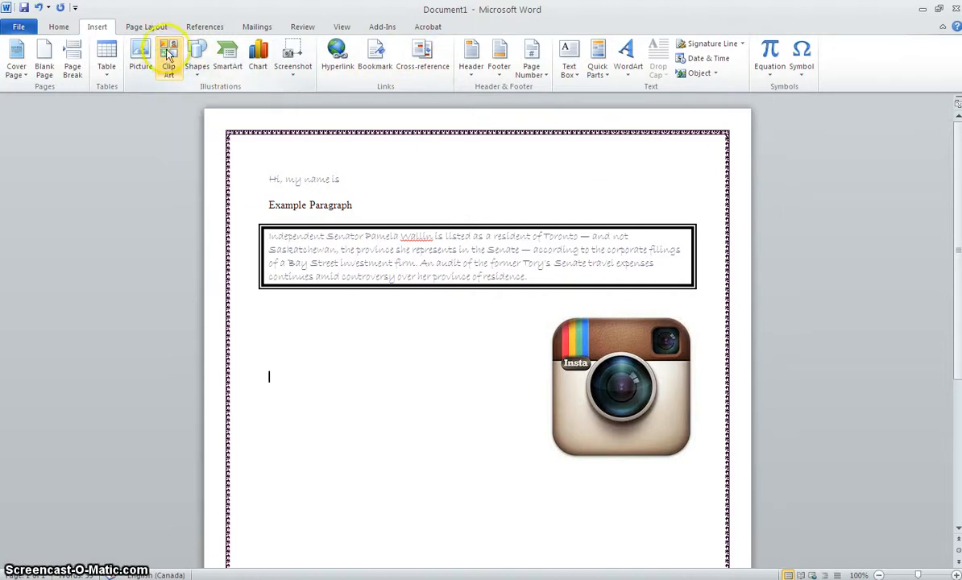
pyautogui.doubleClick(167, 67)
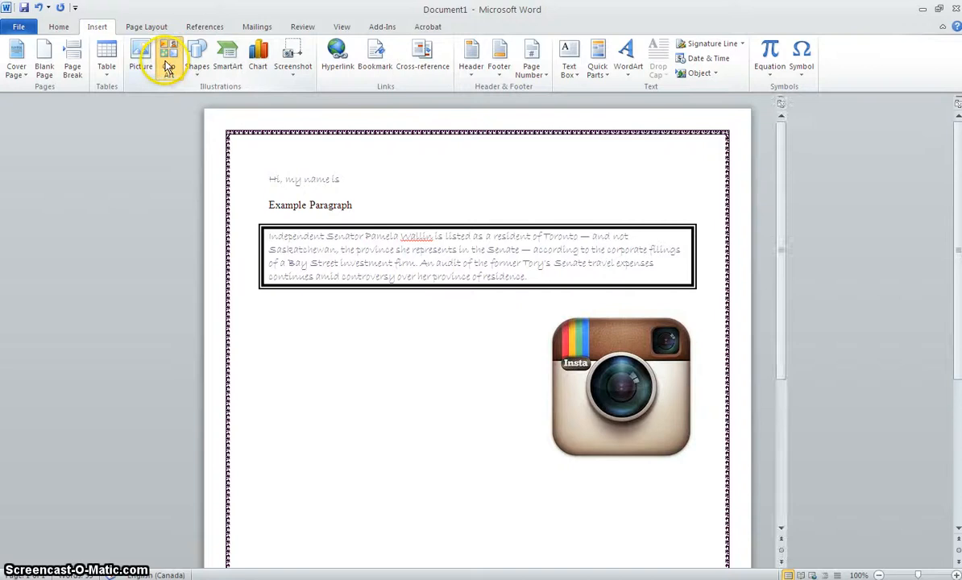
pyautogui.click(168, 68)
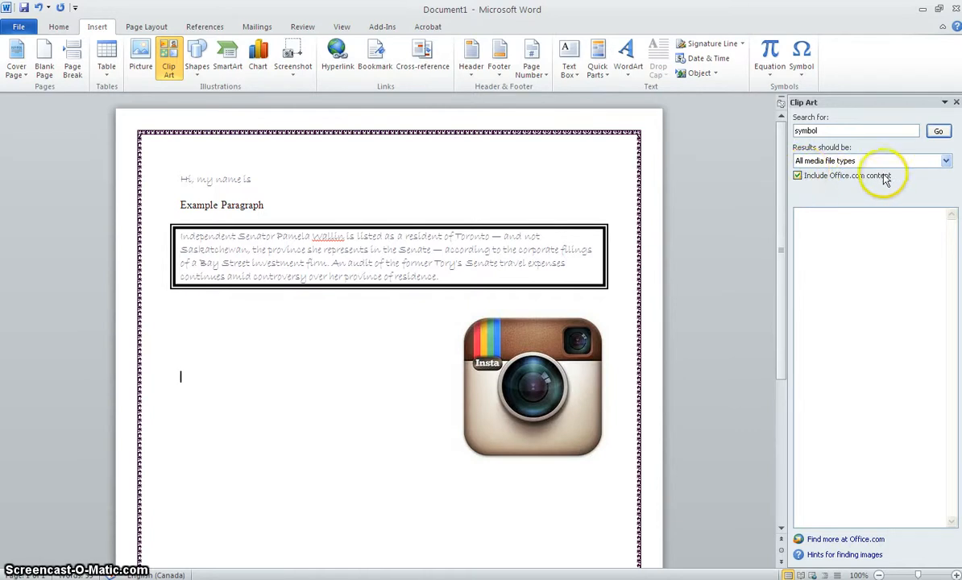
pyautogui.click(882, 132)
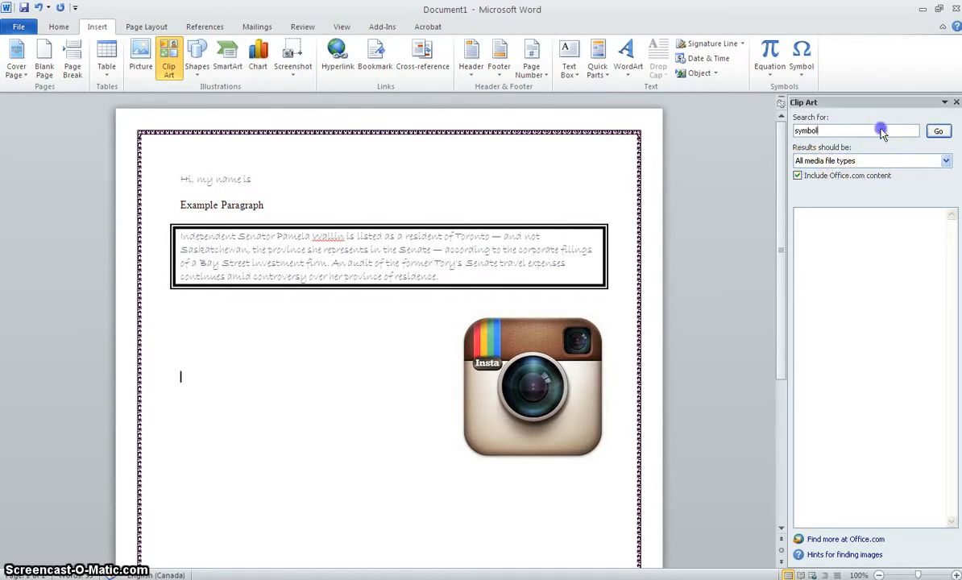
pyautogui.press('BackSpace')
pyautogui.click(943, 130)
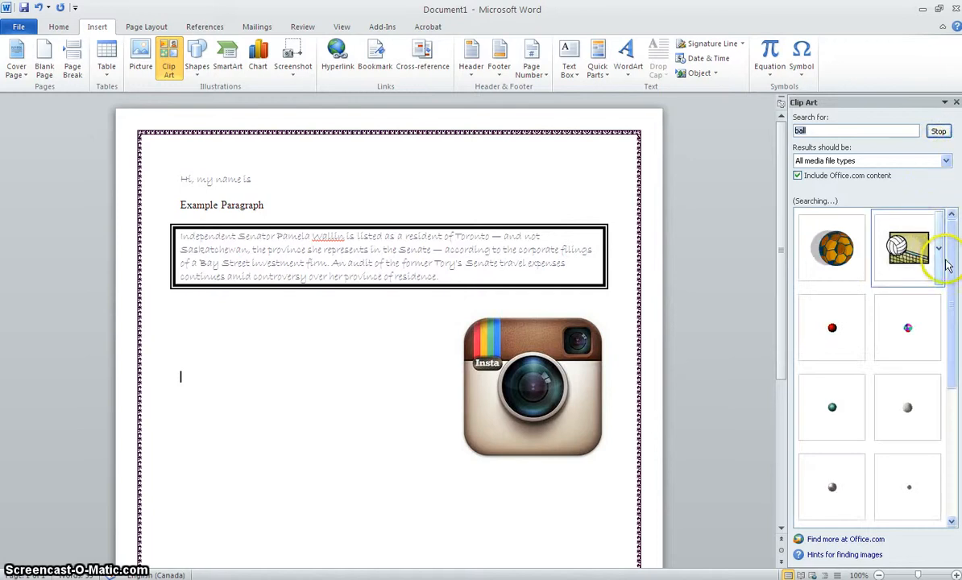
pyautogui.click(860, 134)
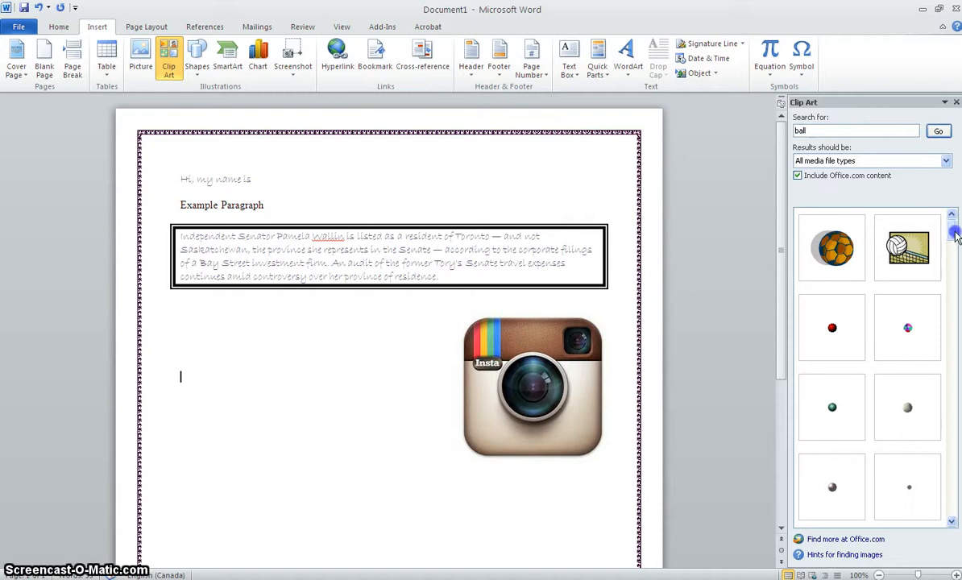
pyautogui.moveTo(956, 234); pyautogui.dragTo(953, 209)
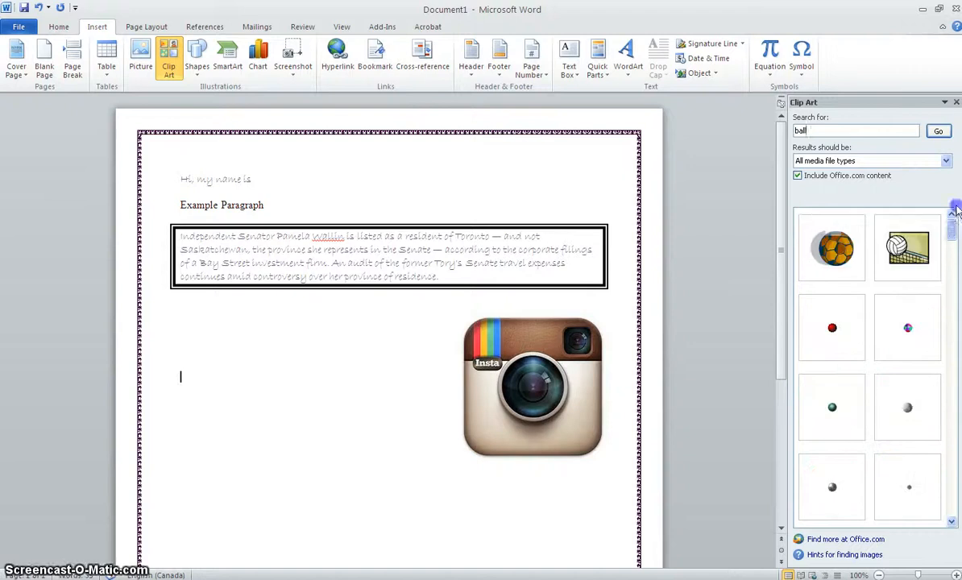